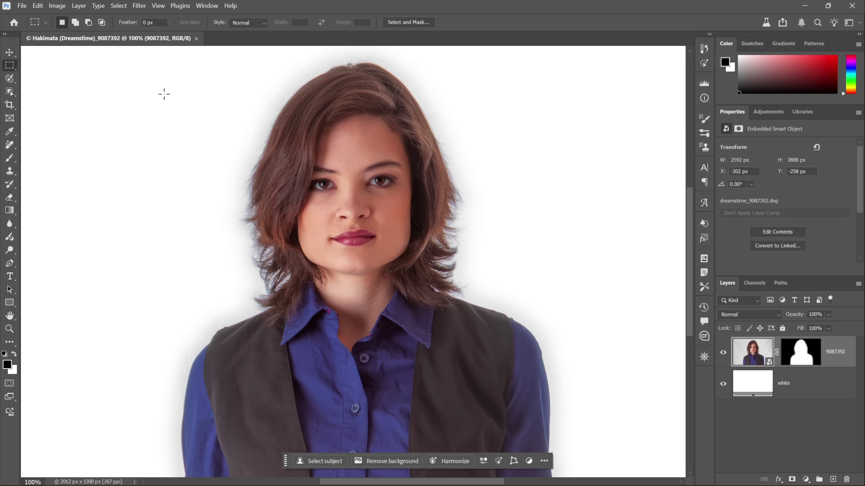
Zoom out and back to 100%, peek at the smart object's Camera Raw settings, then open the Image menu
{"action": "key", "text": "ctrl+minus"}
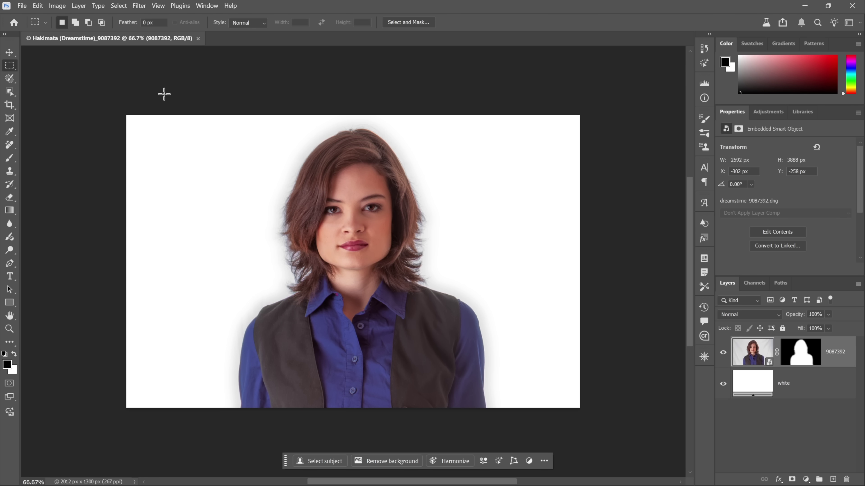
{"action": "key", "text": "ctrl+plus"}
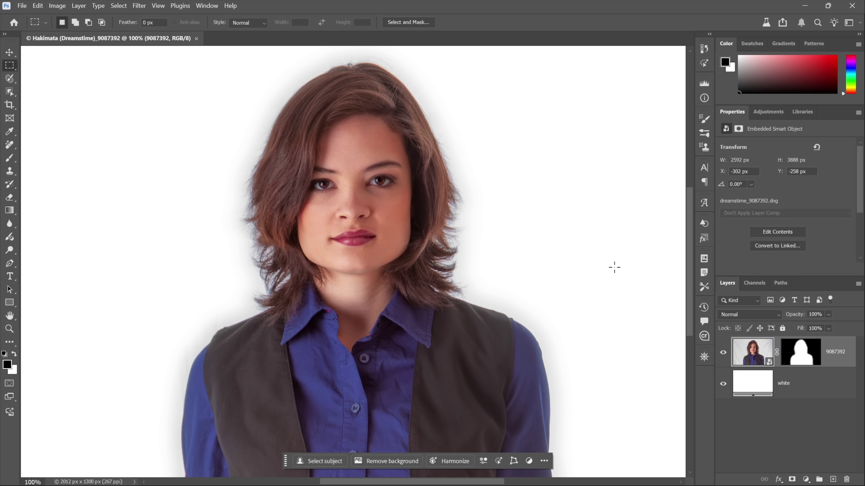
{"action": "double_click", "coordinate": [755, 363]}
{"action": "left_click", "coordinate": [57, 6]}
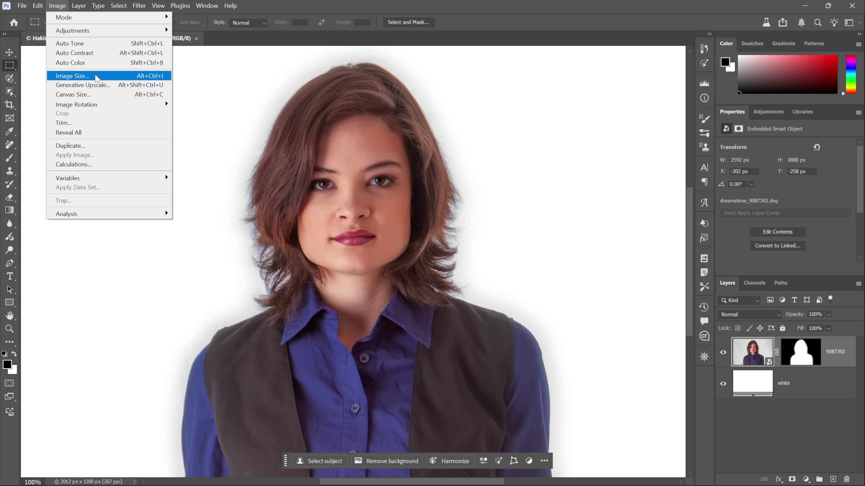
{"action": "left_click", "coordinate": [116, 86]}
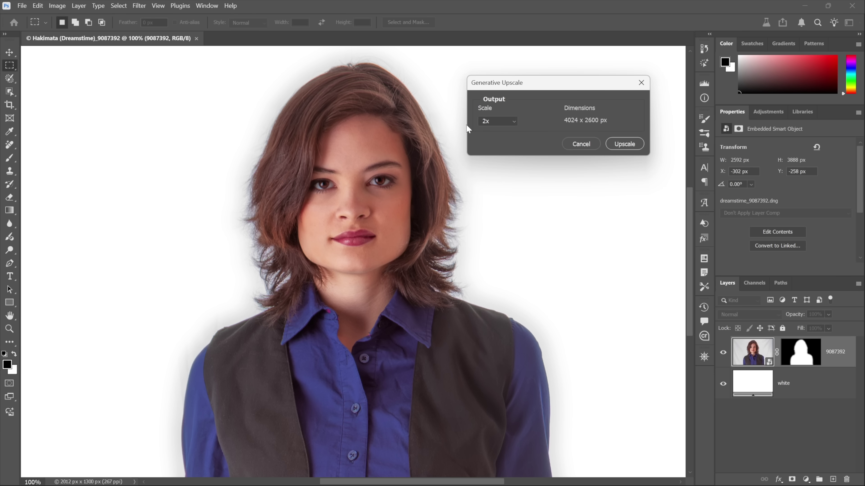
{"action": "left_click", "coordinate": [506, 120]}
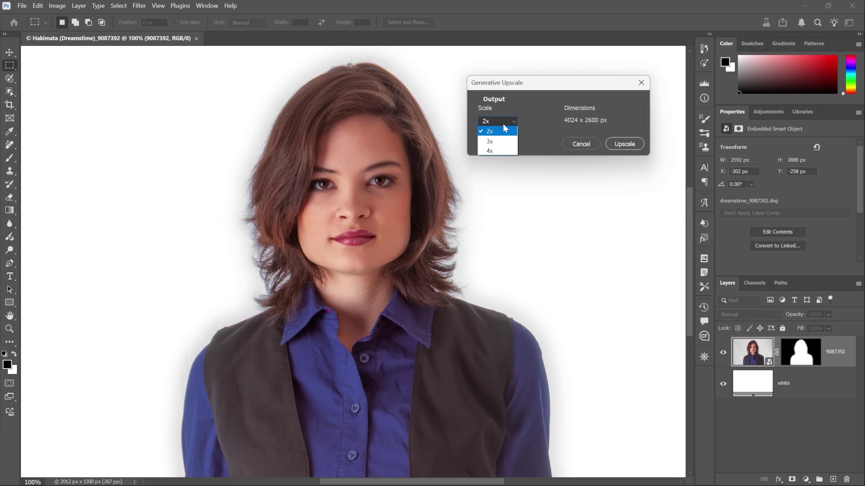
{"action": "left_click", "coordinate": [507, 151]}
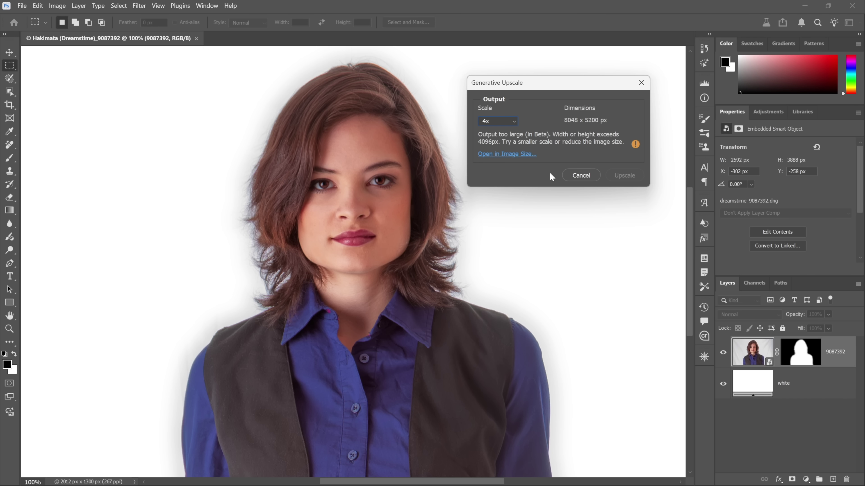
{"action": "left_click", "coordinate": [575, 173]}
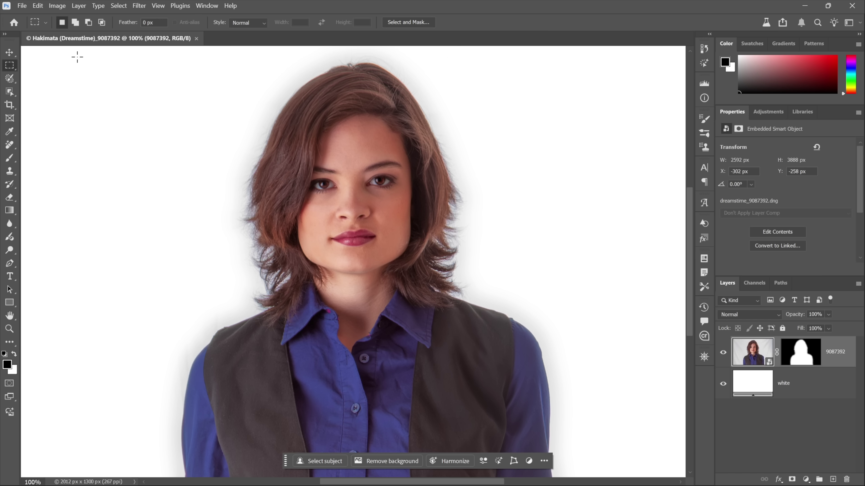
In Canvas Size, enter Width 4096/4 (1024 px) and Height 1024 px
{"action": "left_click", "coordinate": [58, 6]}
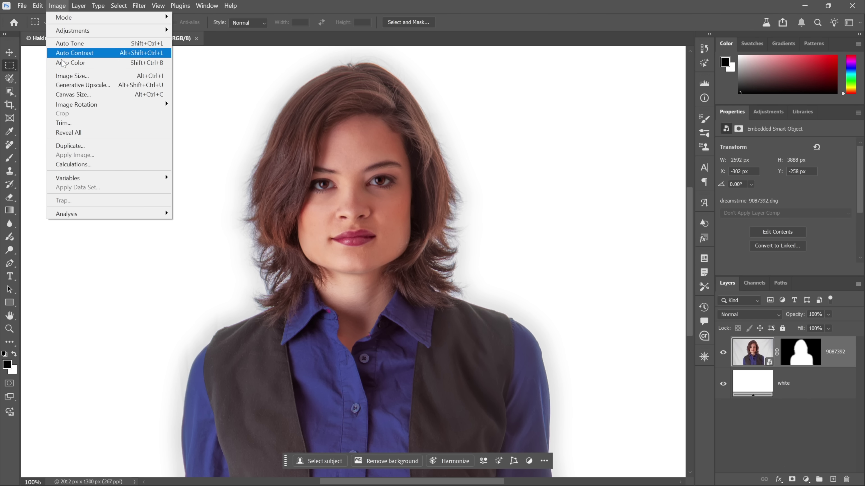
{"action": "left_click", "coordinate": [95, 95]}
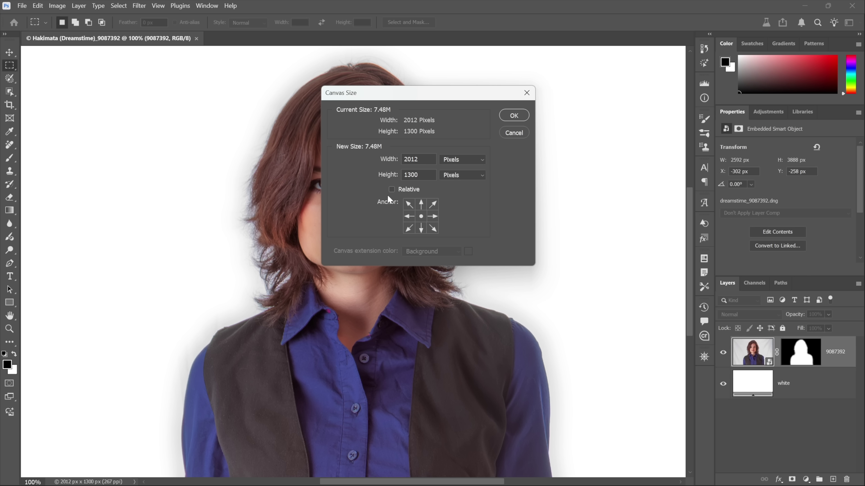
{"action": "double_click", "coordinate": [411, 159]}
{"action": "type", "text": "4096/4"}
{"action": "key", "text": "Tab"}
{"action": "key", "text": "Tab"}
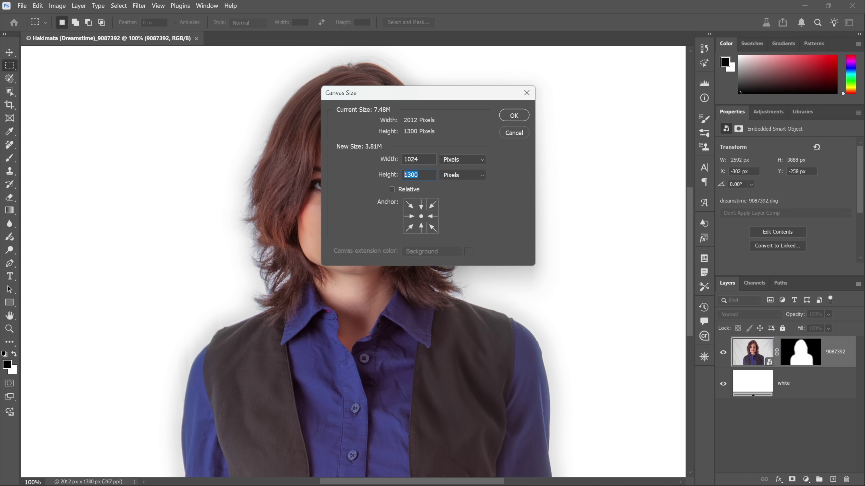
{"action": "type", "text": "1024"}
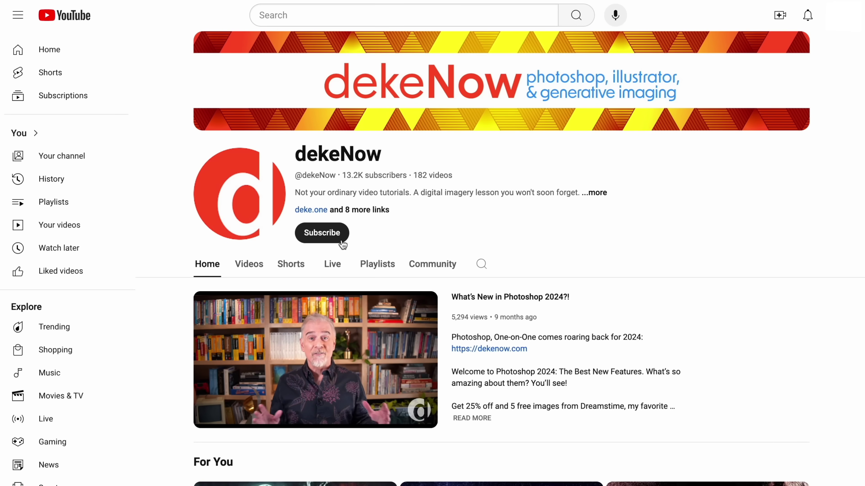
Subscribe to the channel and dismiss its notification options
{"action": "left_click", "coordinate": [327, 235]}
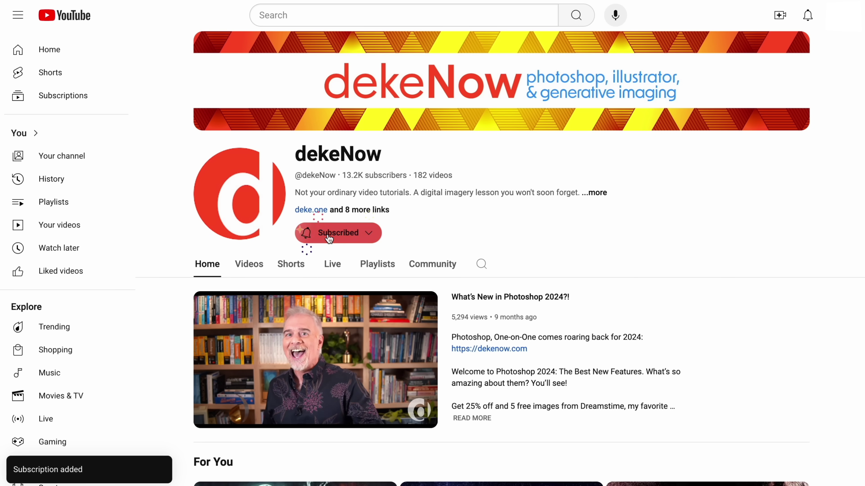
{"action": "left_click", "coordinate": [328, 238]}
{"action": "left_click", "coordinate": [328, 252]}
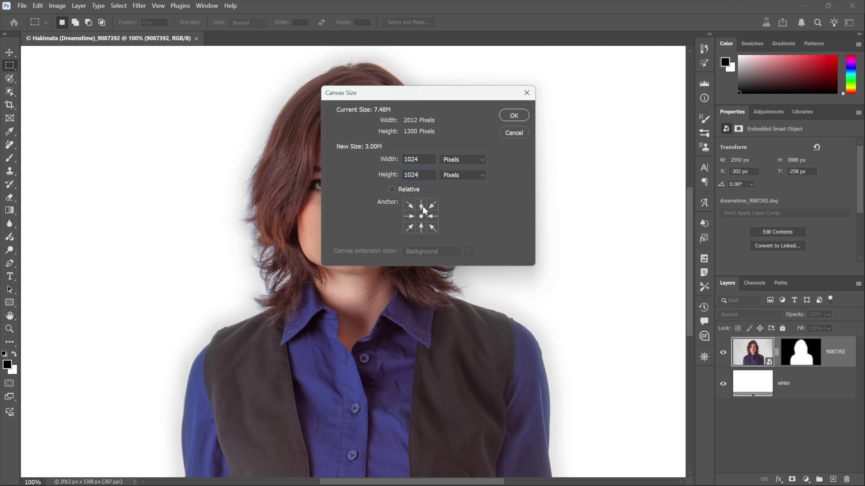
Apply the 1024 × 1024 px canvas anchored top-centre, accept clipping, and undo a trial layer move
{"action": "left_click", "coordinate": [420, 206]}
{"action": "left_click", "coordinate": [508, 114]}
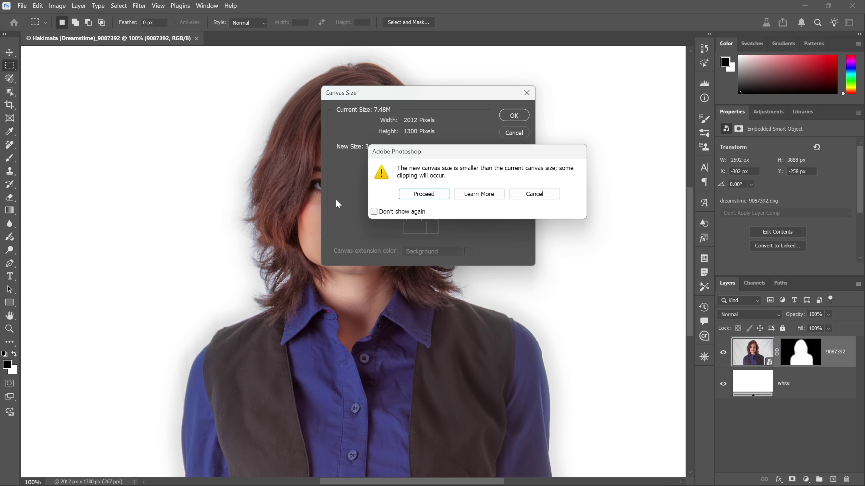
{"action": "left_click", "coordinate": [428, 196]}
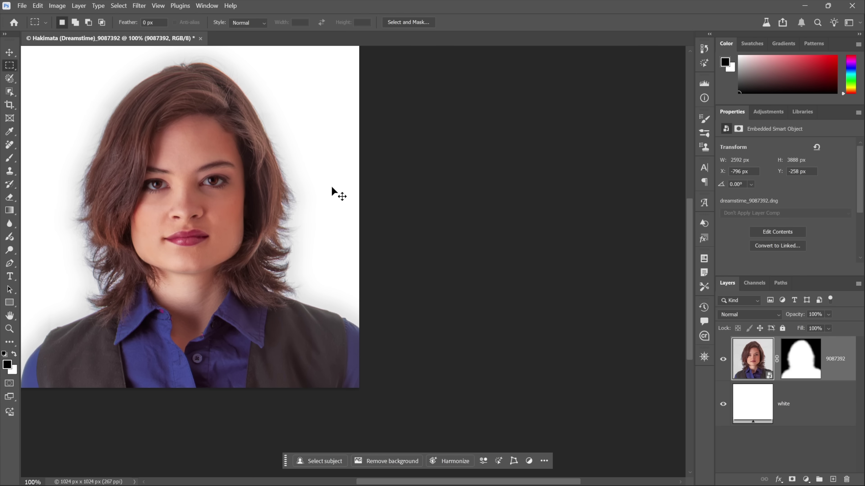
{"action": "key", "text": "ctrl+0"}
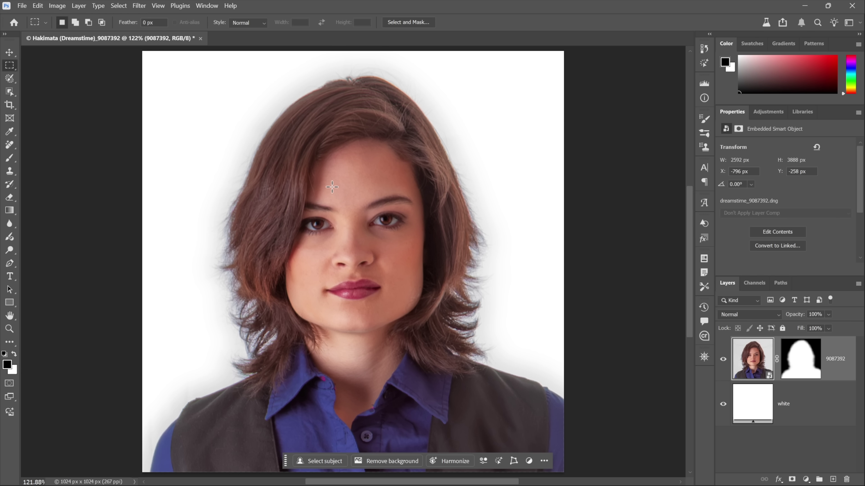
{"action": "left_click_drag", "start_coordinate": [409, 379], "coordinate": [432, 311]}
{"action": "key", "text": "ctrl+z"}
Run Generative Upscale at 4x to create a new 4096 × 4096 px document
{"action": "left_click", "coordinate": [57, 5]}
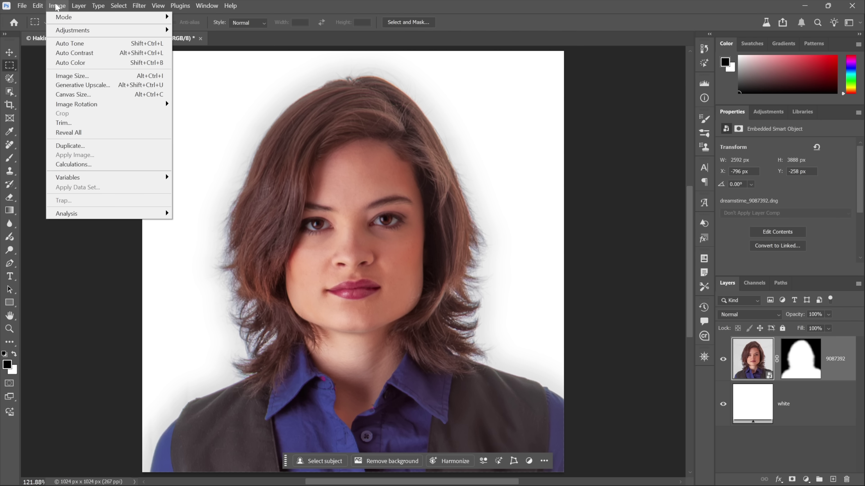
{"action": "left_click", "coordinate": [115, 87]}
{"action": "left_click", "coordinate": [502, 121]}
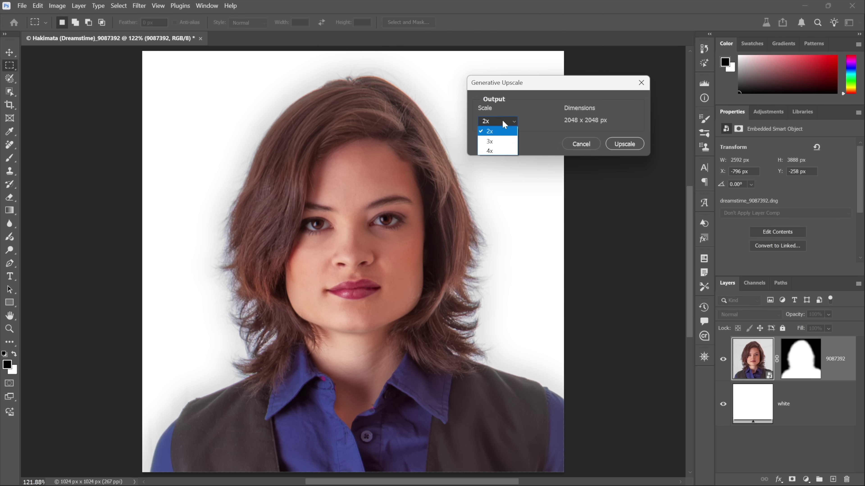
{"action": "left_click", "coordinate": [508, 150]}
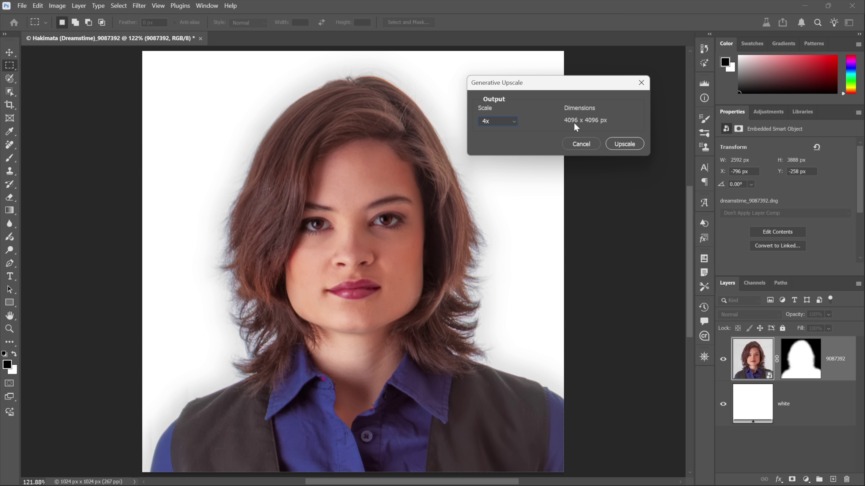
{"action": "left_click", "coordinate": [624, 144]}
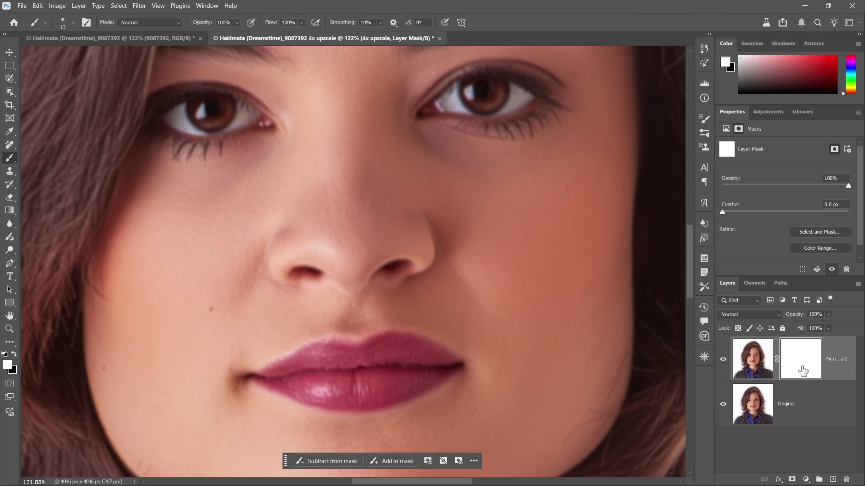
Delete the 4x upscale layer's mask, pick the Rectangular Marquee, and hide that layer to compare
{"action": "key", "text": "Delete"}
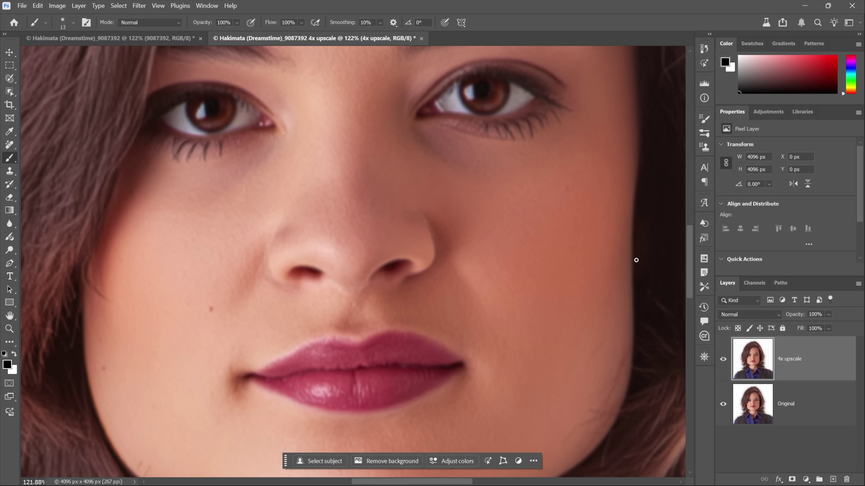
{"action": "key", "text": "m"}
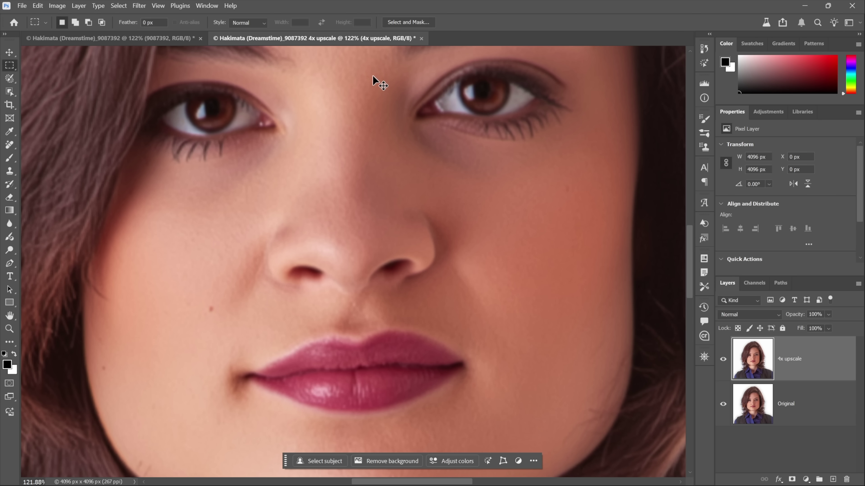
{"action": "key", "text": "ctrl+minus"}
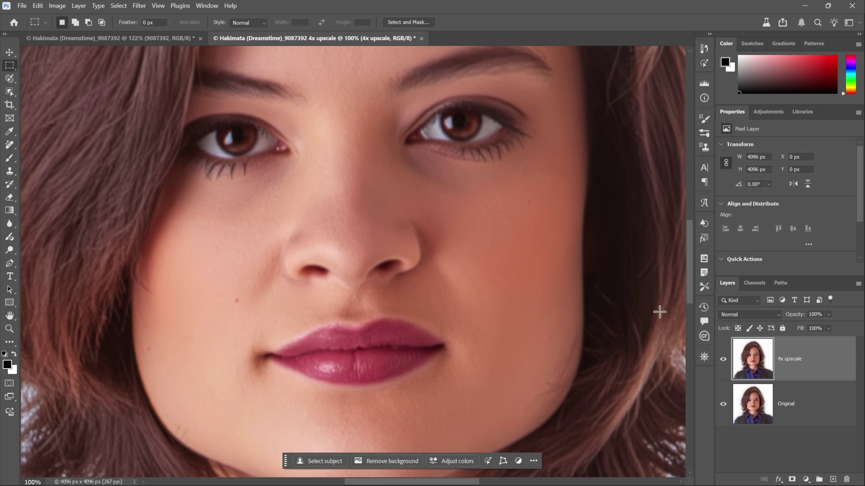
{"action": "left_click", "coordinate": [723, 359]}
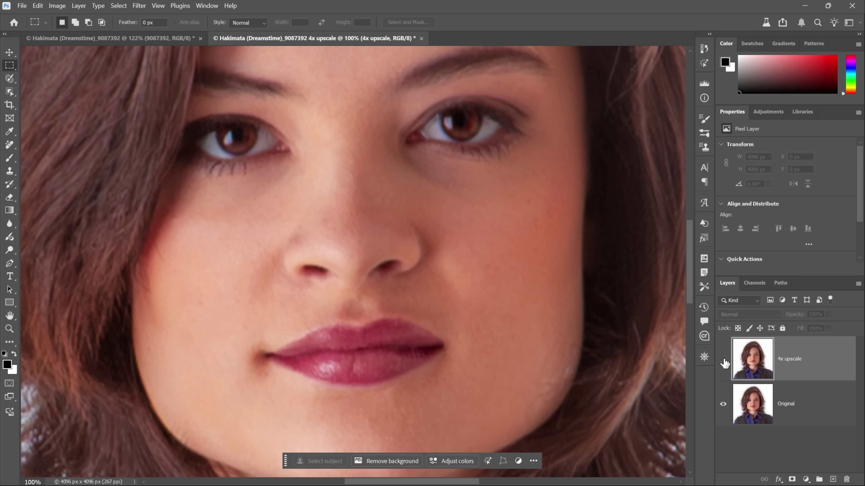
Toggle the 4x upscale layer off and on again to compare it with the original
{"action": "left_click", "coordinate": [723, 359]}
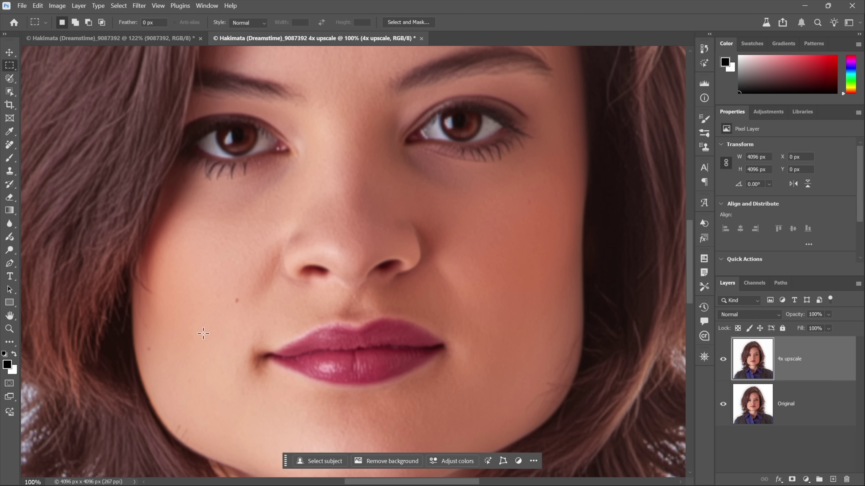
{"action": "left_click", "coordinate": [723, 359]}
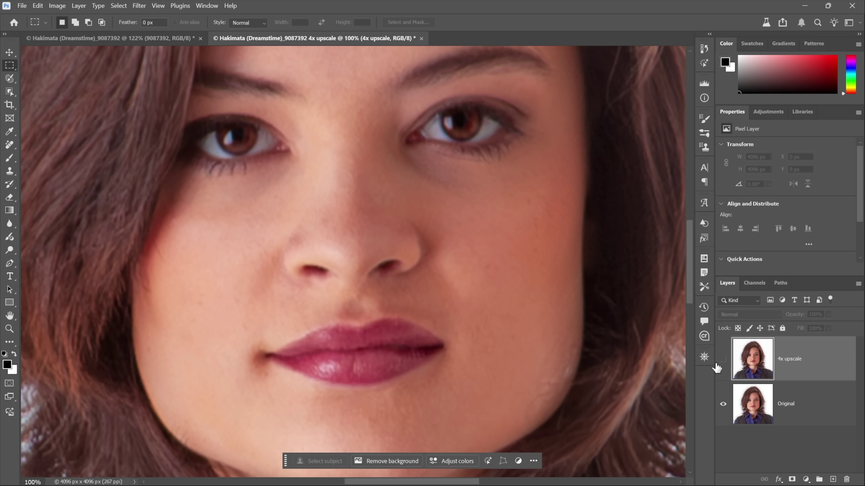
{"action": "left_click", "coordinate": [722, 364]}
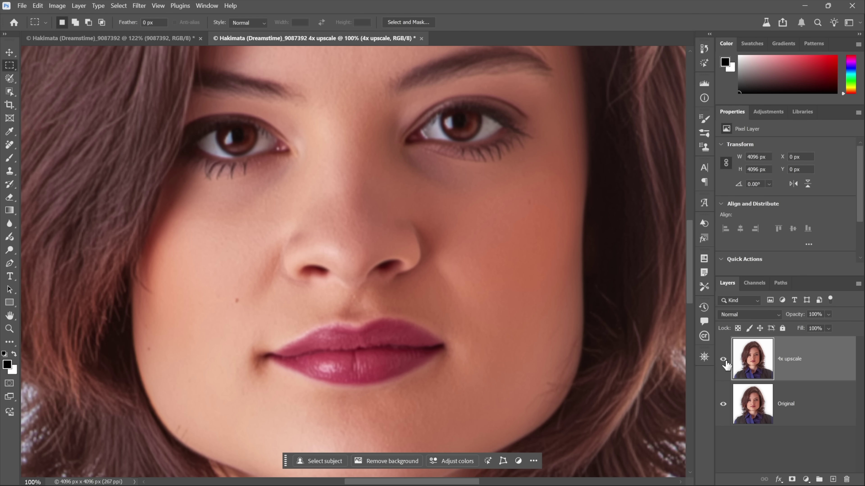
Marquee small patches beside the lips and nose, then deselect
{"action": "left_click_drag", "start_coordinate": [144, 343], "coordinate": [153, 355]}
{"action": "left_click_drag", "start_coordinate": [229, 290], "coordinate": [247, 310]}
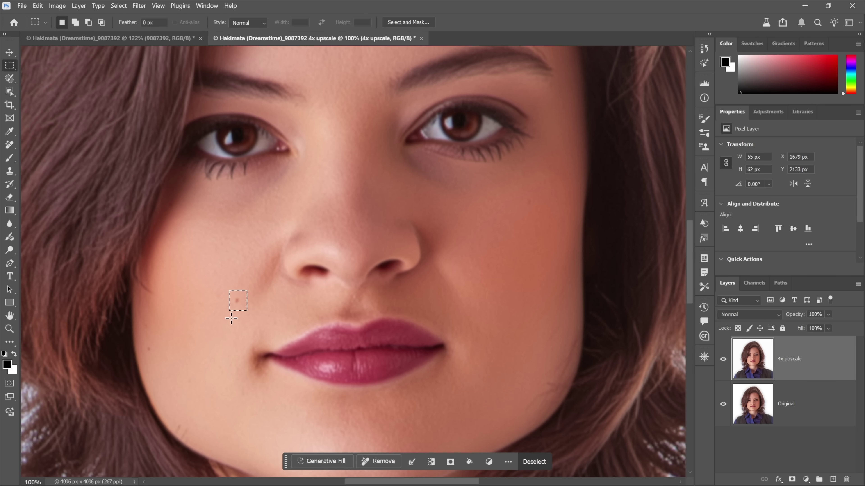
{"action": "left_click", "coordinate": [206, 326]}
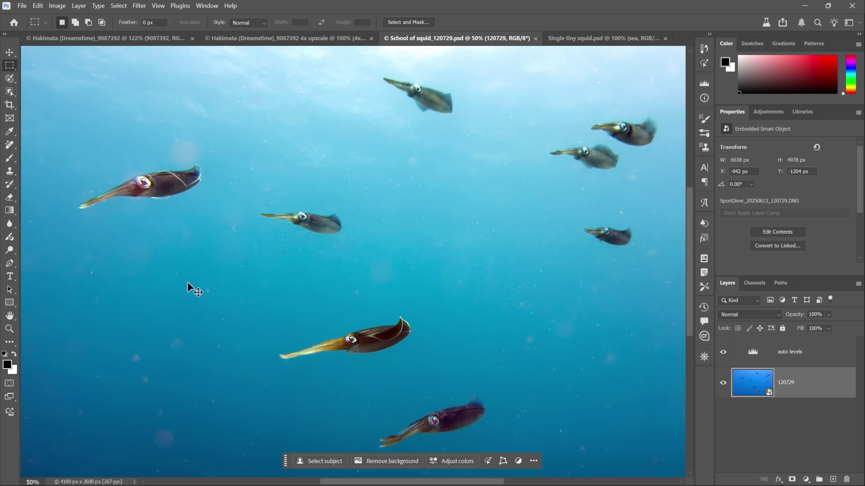
Switch to Single tiny squid.psd and open the Image menu
{"action": "key", "text": "ctrl+Tab"}
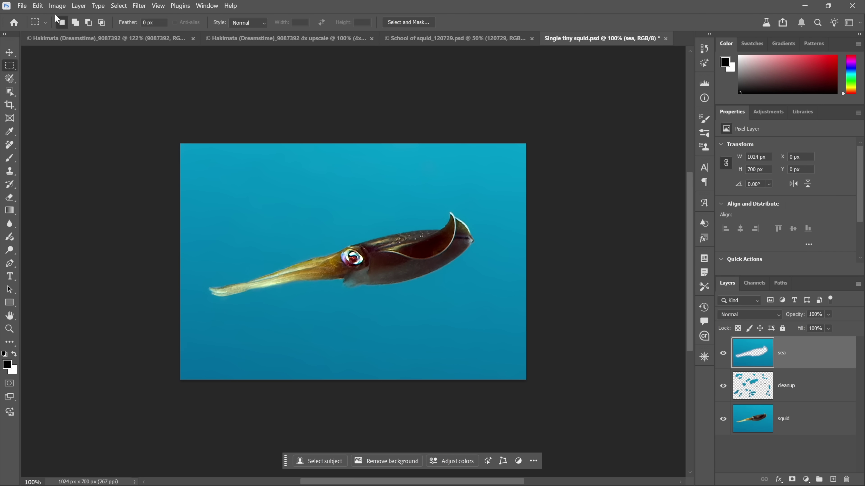
{"action": "left_click", "coordinate": [56, 6]}
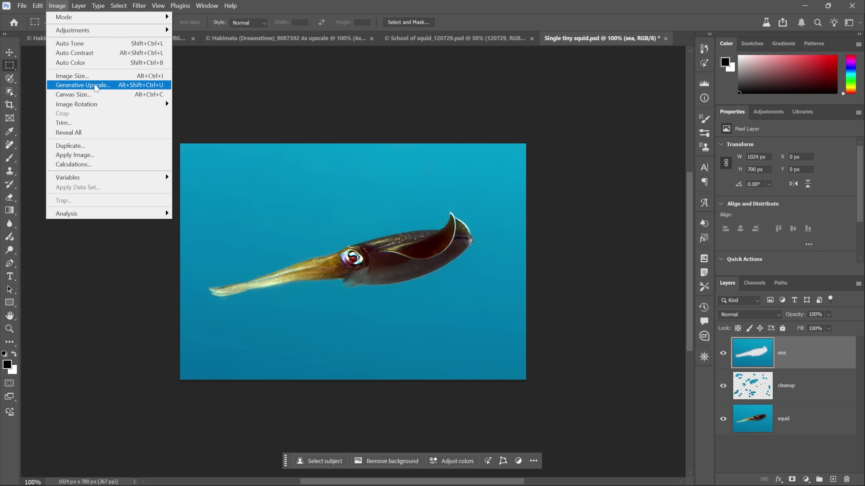
{"action": "left_click", "coordinate": [97, 94]}
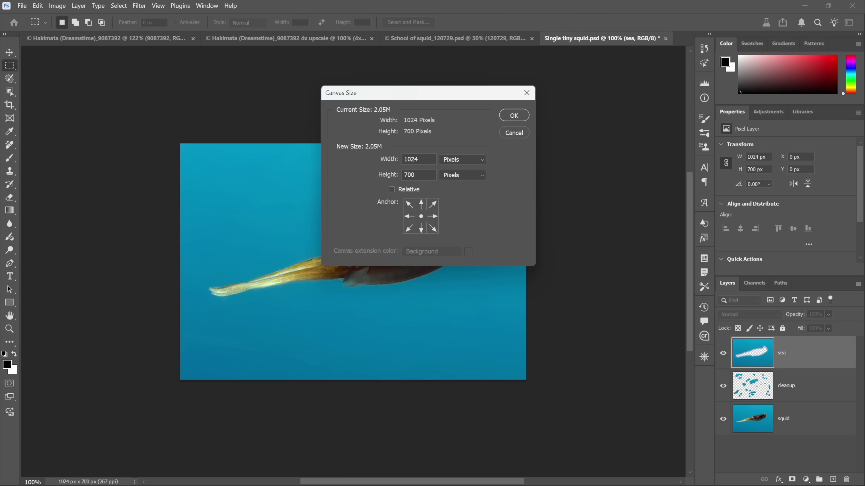
{"action": "left_click", "coordinate": [507, 133]}
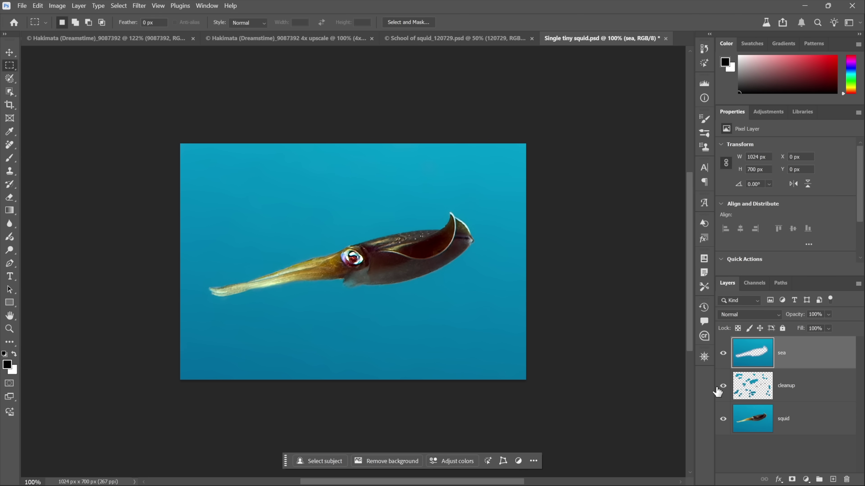
At 200%, hide and restore the sea and cleanup layers, then return to 100% and open the Image menu
{"action": "key", "text": "ctrl+plus"}
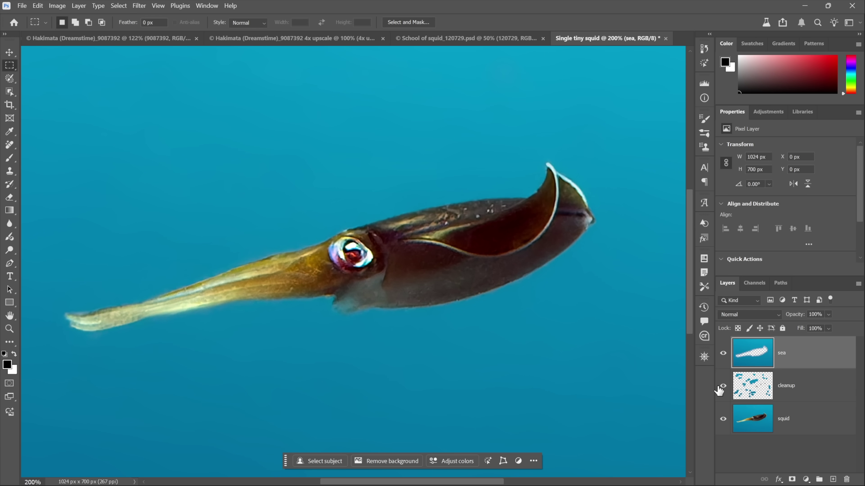
{"action": "left_click", "coordinate": [723, 386]}
{"action": "left_click", "coordinate": [723, 353]}
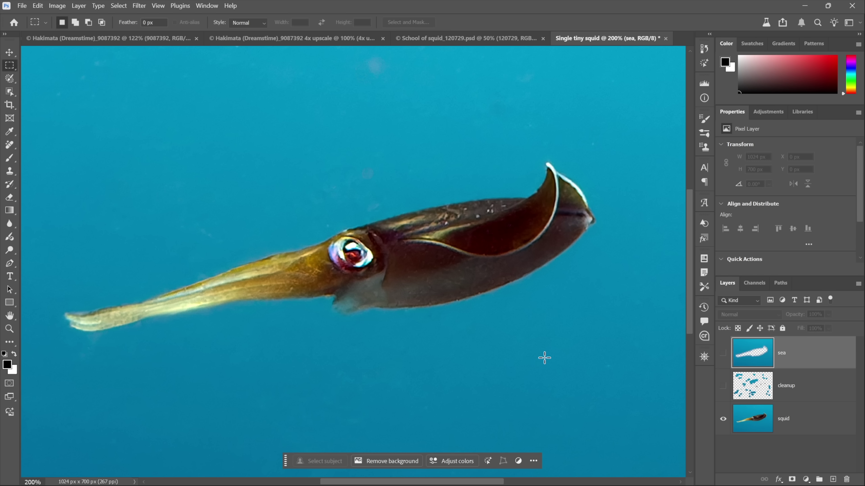
{"action": "left_click", "coordinate": [722, 386]}
{"action": "left_click", "coordinate": [723, 353]}
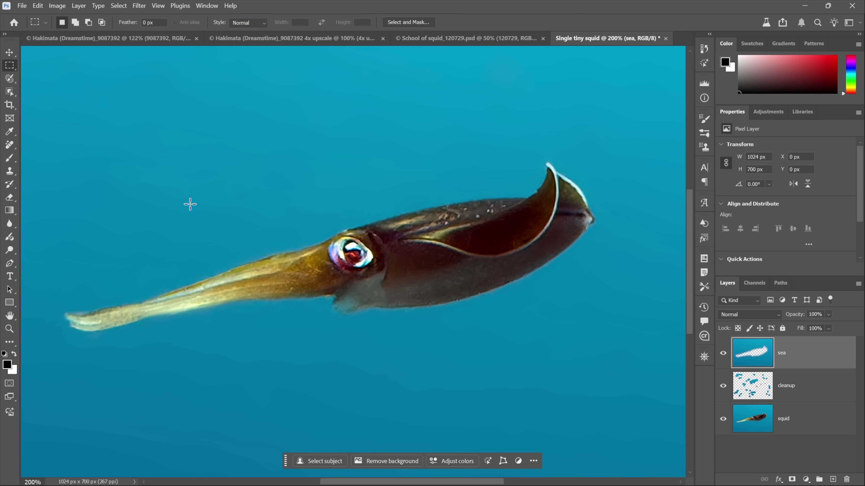
{"action": "key", "text": "ctrl+minus"}
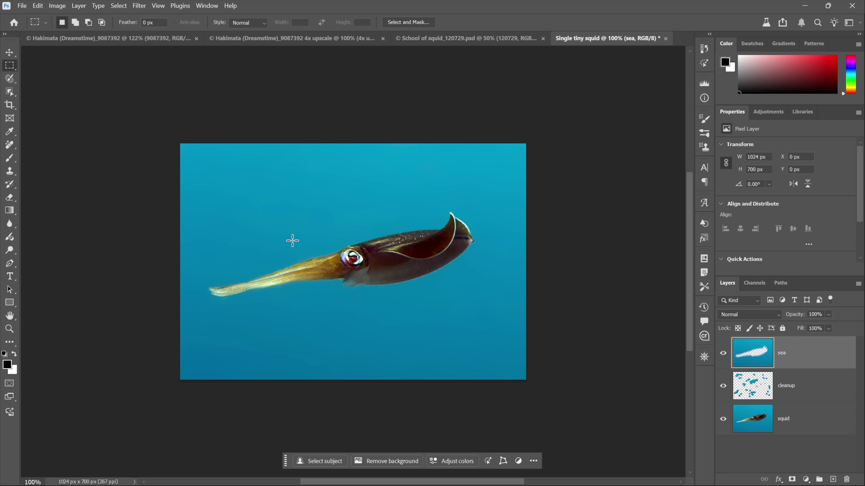
{"action": "left_click", "coordinate": [59, 6]}
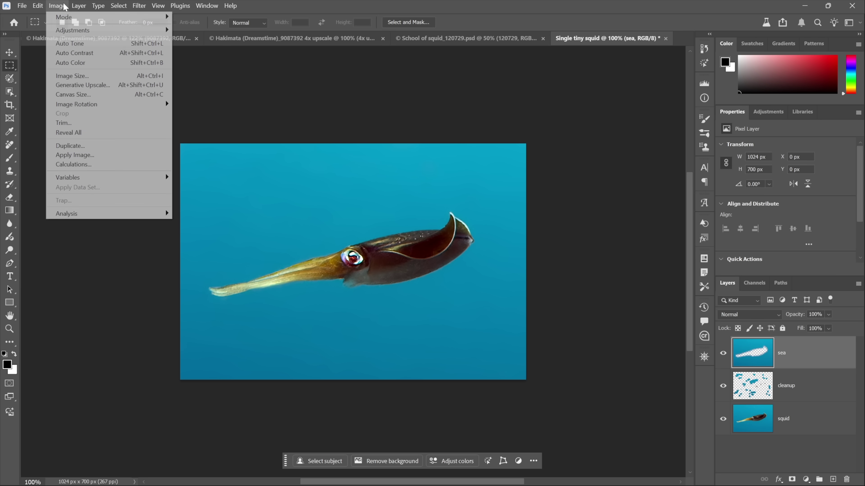
{"action": "left_click", "coordinate": [92, 76]}
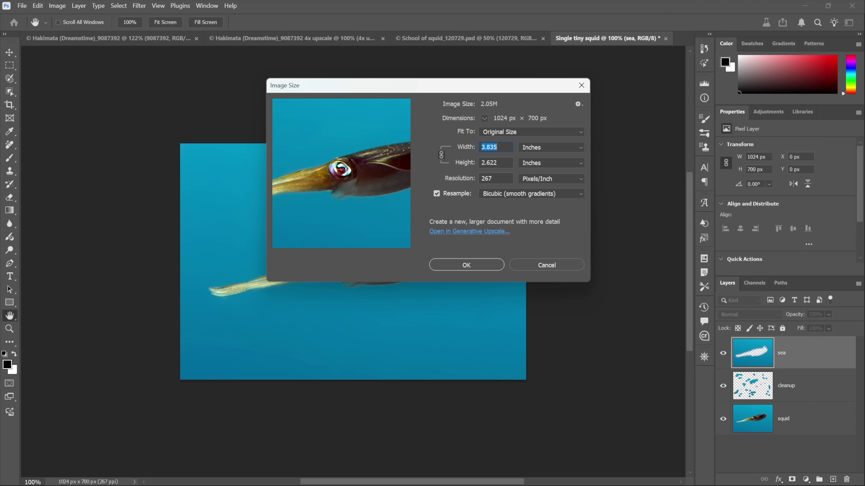
{"action": "left_click", "coordinate": [539, 264]}
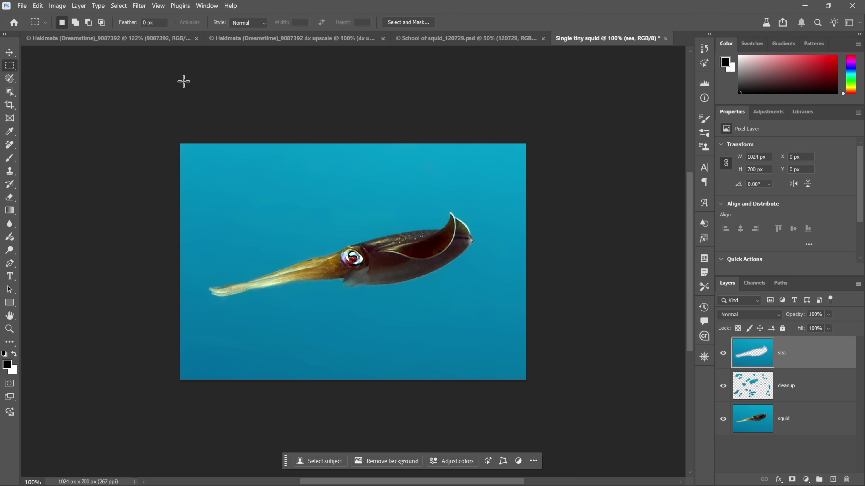
Generative Upscale the squid at the default 4x into a 4096 × 2800 px document
{"action": "left_click", "coordinate": [57, 6]}
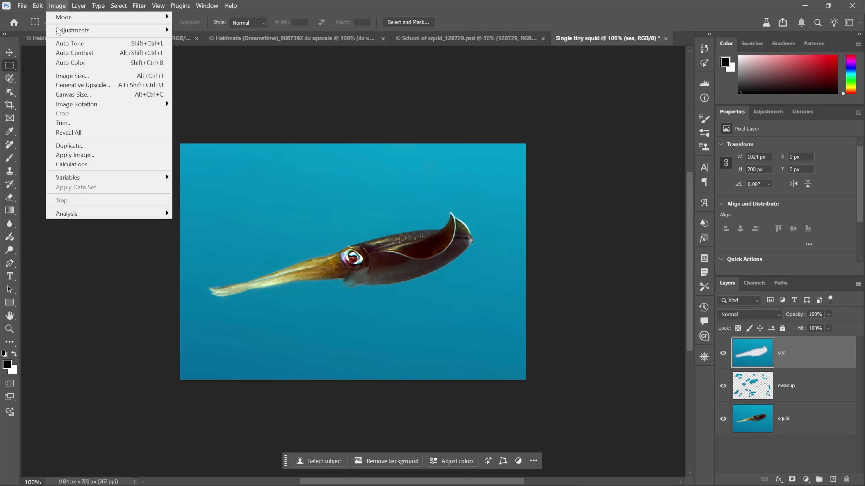
{"action": "left_click", "coordinate": [100, 85]}
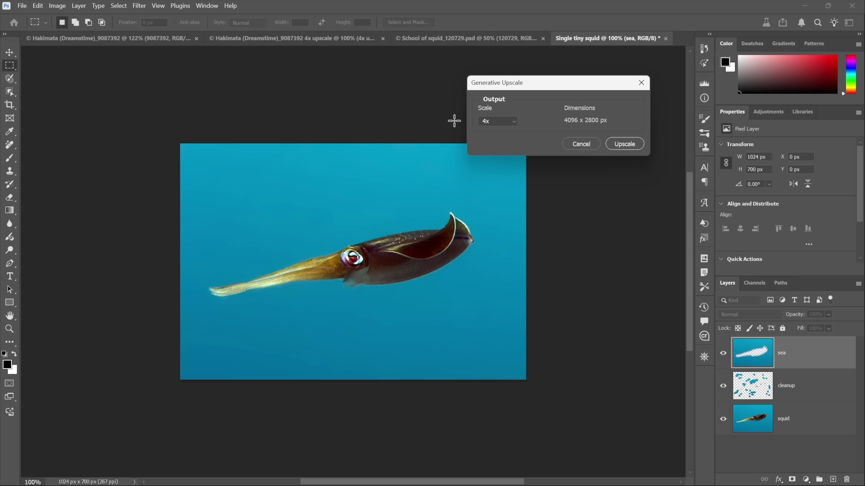
{"action": "left_click", "coordinate": [612, 144]}
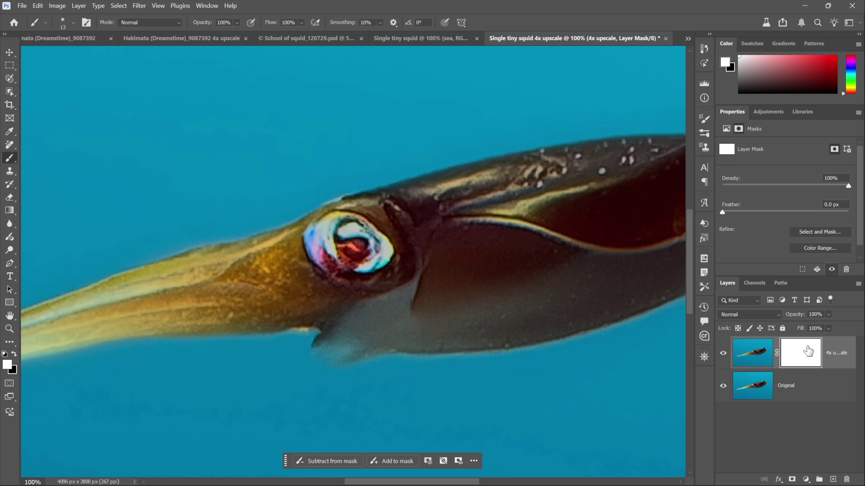
Remove the 4x upscale layer's mask, select the Marquee, and toggle the layer off and on at 50%
{"action": "key", "text": "ctrl+z"}
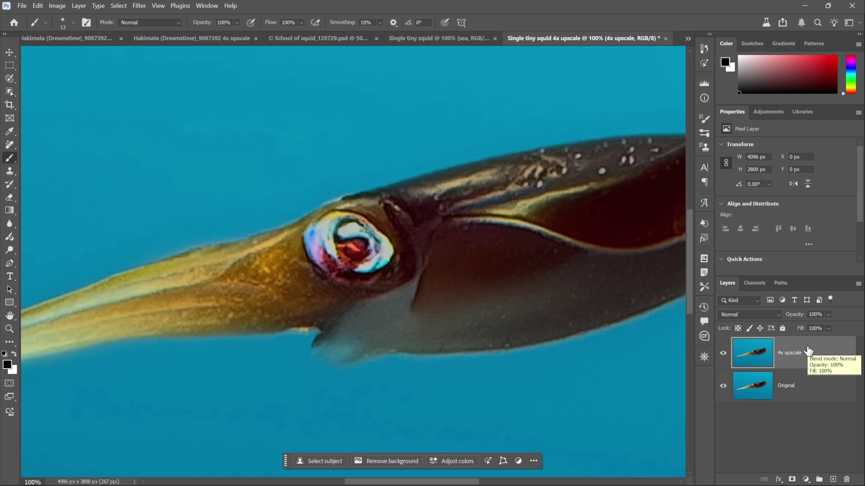
{"action": "key", "text": "m"}
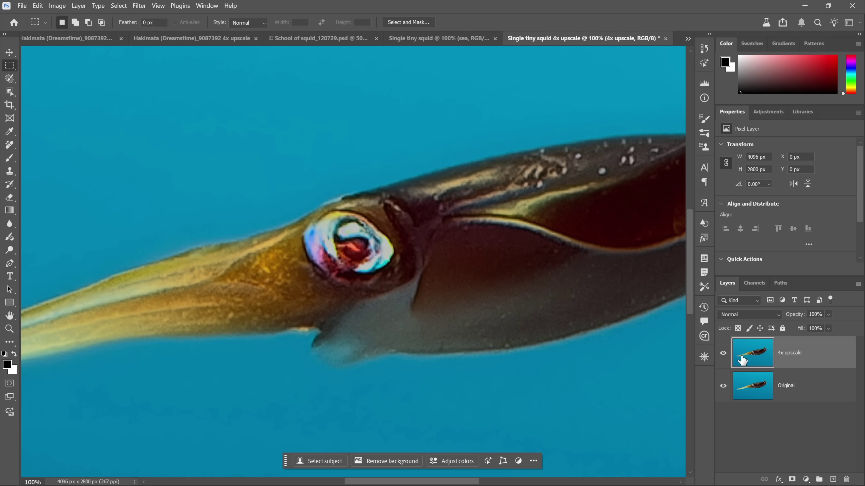
{"action": "left_click", "coordinate": [724, 354]}
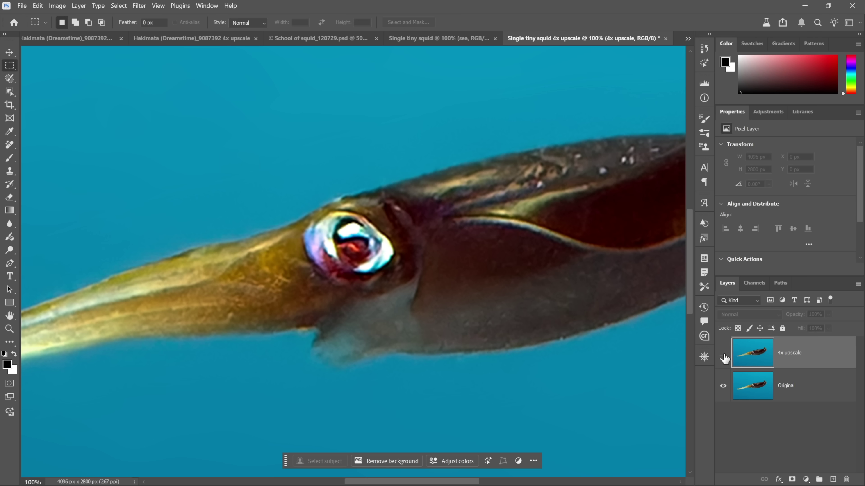
{"action": "key", "text": "ctrl+minus"}
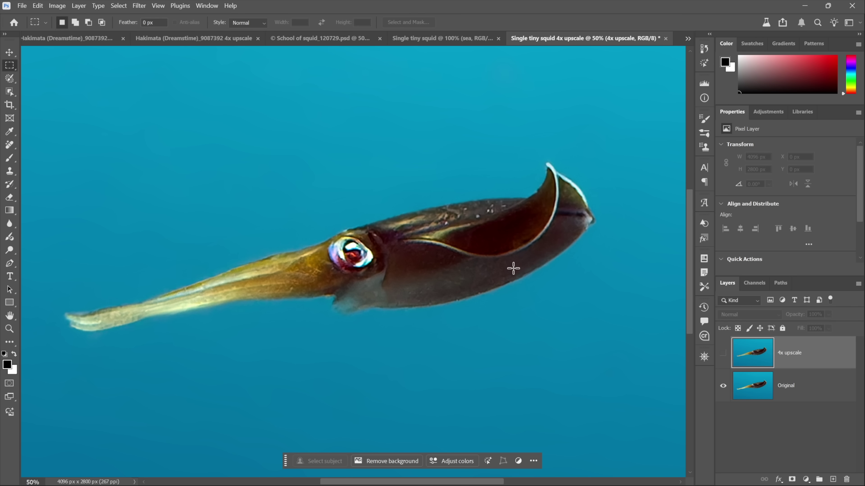
{"action": "left_click", "coordinate": [723, 354]}
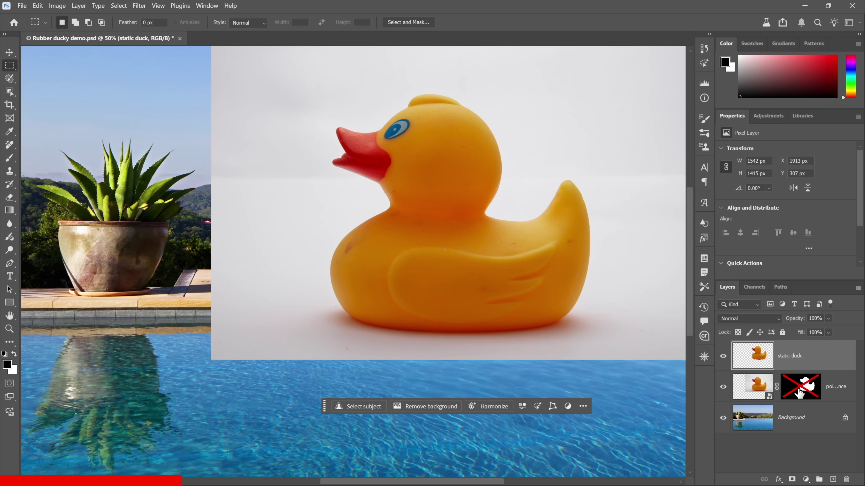
Re-enable the duck's layer mask and set Match Color's source to Rubber ducky's Background layer
{"action": "left_click", "coordinate": [798, 391], "text": "shift"}
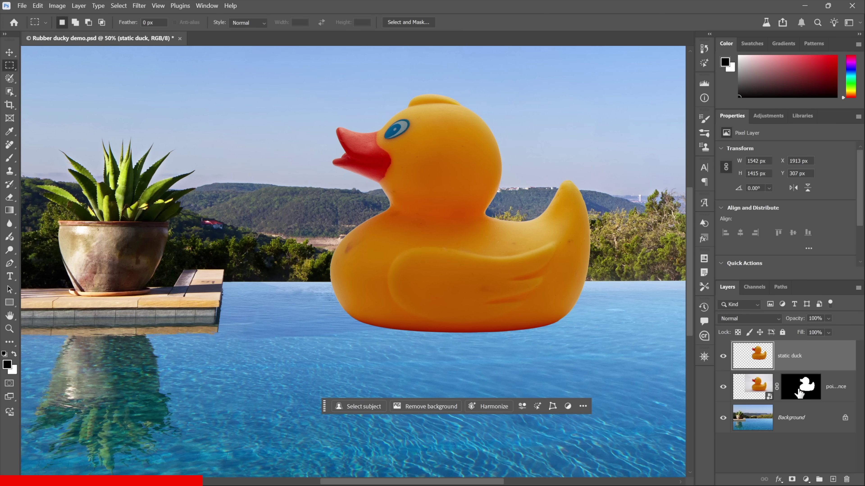
{"action": "left_click", "coordinate": [57, 6]}
{"action": "mouse_move", "coordinate": [163, 31]}
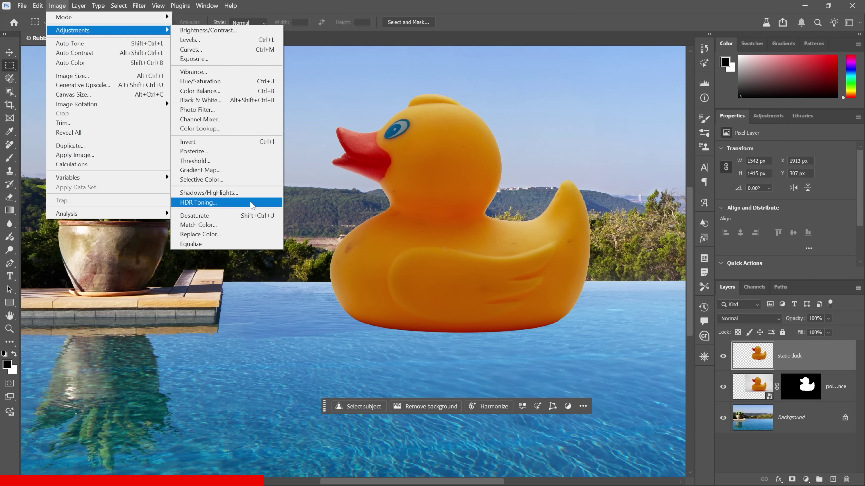
{"action": "left_click", "coordinate": [248, 224]}
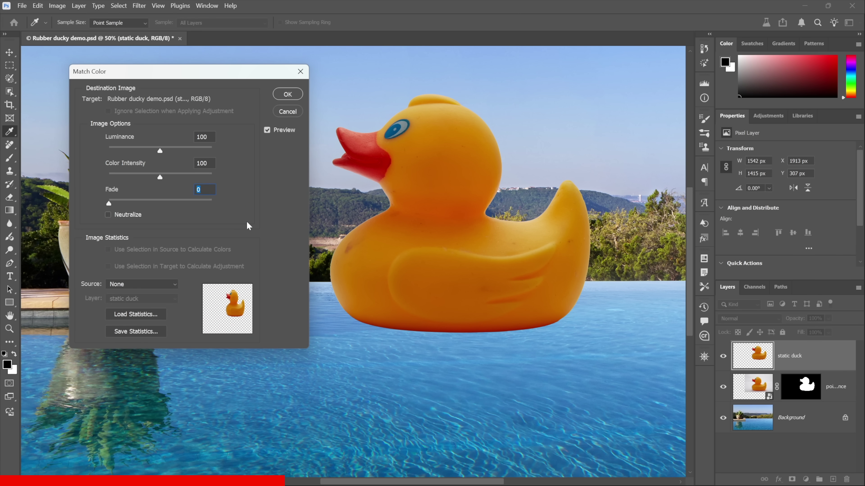
{"action": "left_click", "coordinate": [158, 286]}
{"action": "left_click", "coordinate": [149, 298]}
{"action": "left_click", "coordinate": [151, 301]}
{"action": "left_click", "coordinate": [153, 344]}
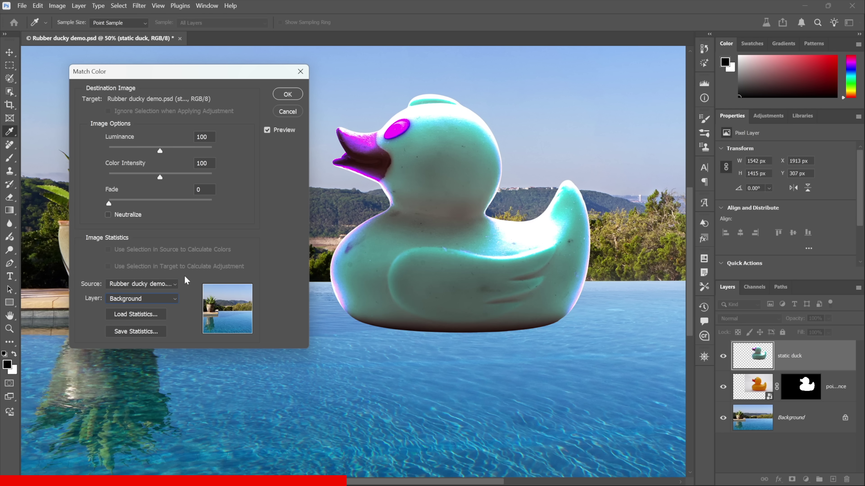
Try a Match Color fade of 20, then 50, and cancel the colour match
{"action": "left_click", "coordinate": [205, 189]}
{"action": "type", "text": "20"}
{"action": "key", "text": "shift+Up"}
{"action": "key", "text": "shift+Up"}
{"action": "key", "text": "shift+Up"}
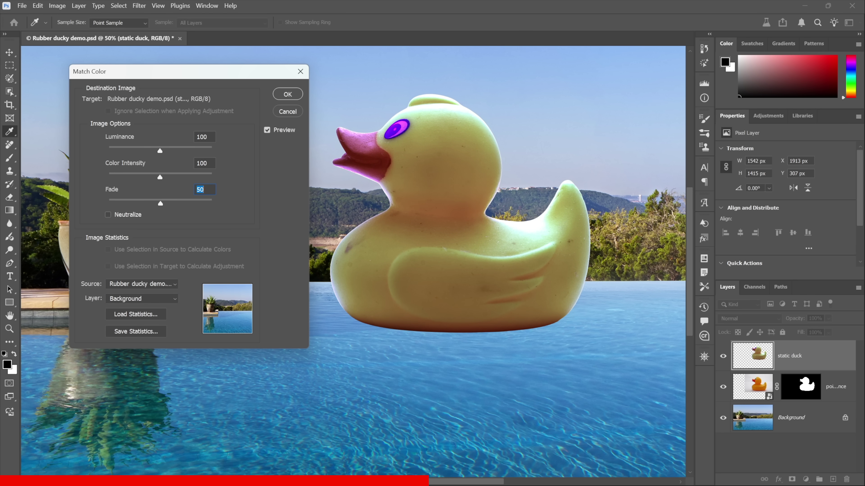
{"action": "key", "text": "Escape"}
{"action": "key", "text": "m"}
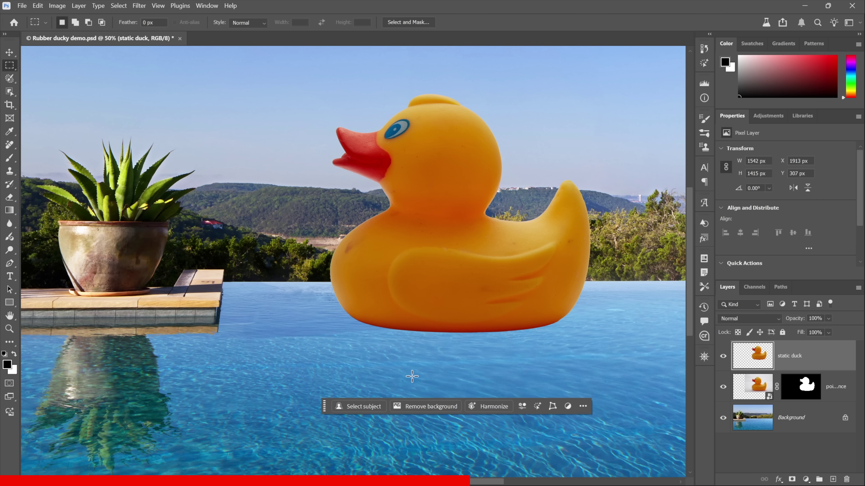
Harmonize the duck with the pool scene and choose variation 2 of 3
{"action": "left_click", "coordinate": [488, 406]}
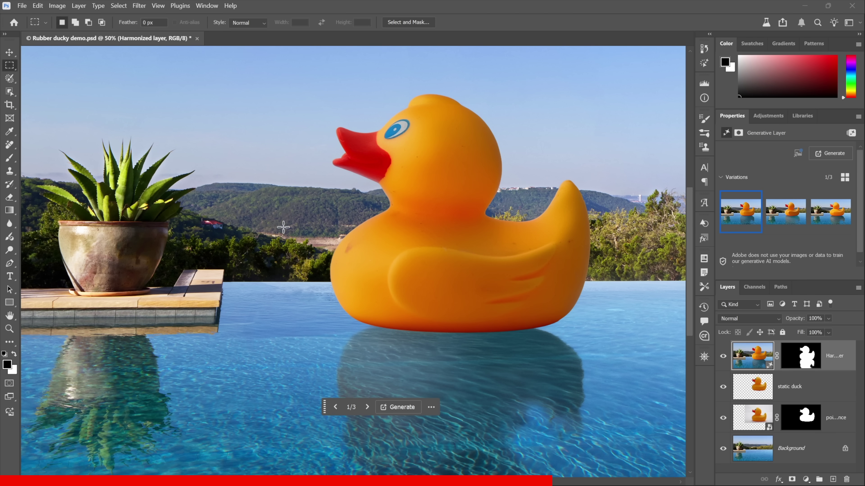
{"action": "left_click", "coordinate": [335, 408]}
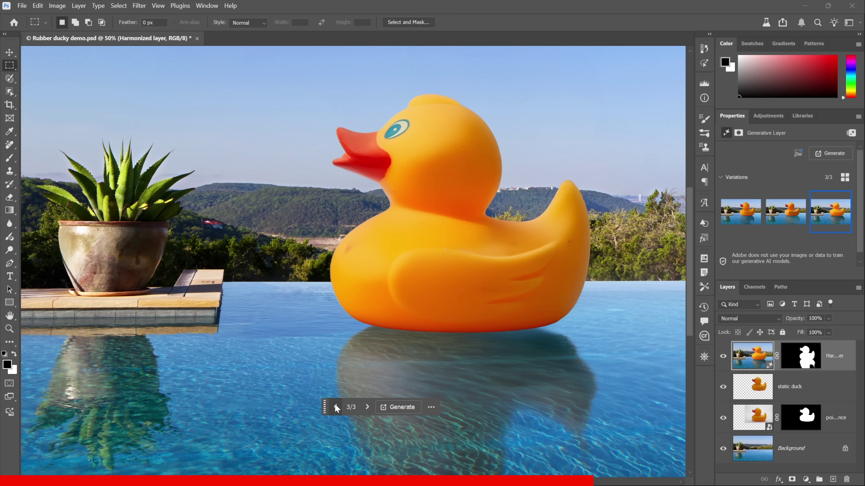
{"action": "left_click", "coordinate": [336, 407]}
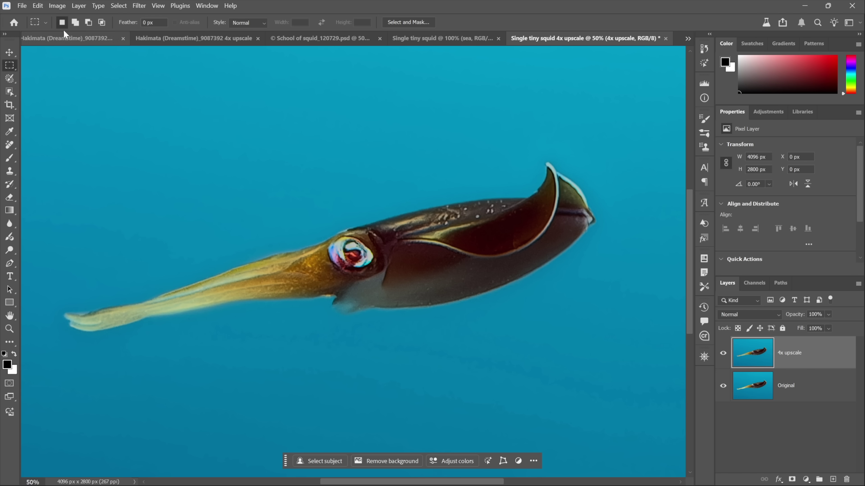
Check in Image Size that the squid document is 4096 × 2800 px, then cancel unchanged
{"action": "left_click", "coordinate": [57, 6]}
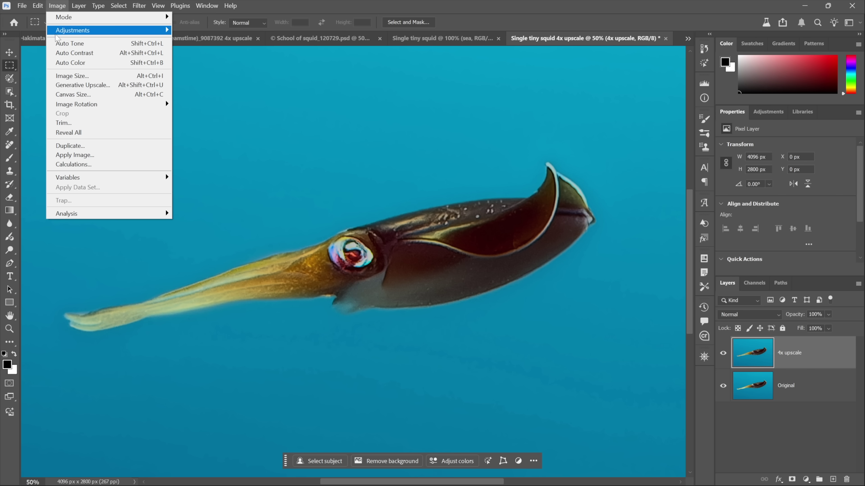
{"action": "left_click", "coordinate": [98, 76]}
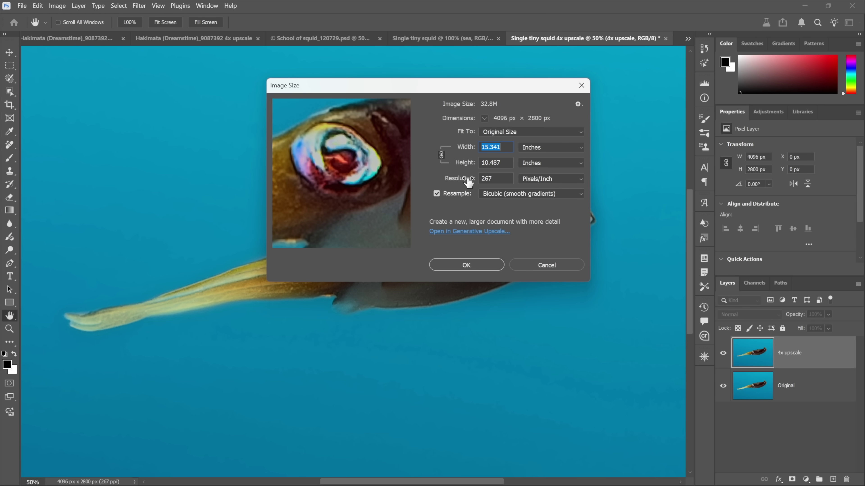
{"action": "left_click", "coordinate": [527, 266]}
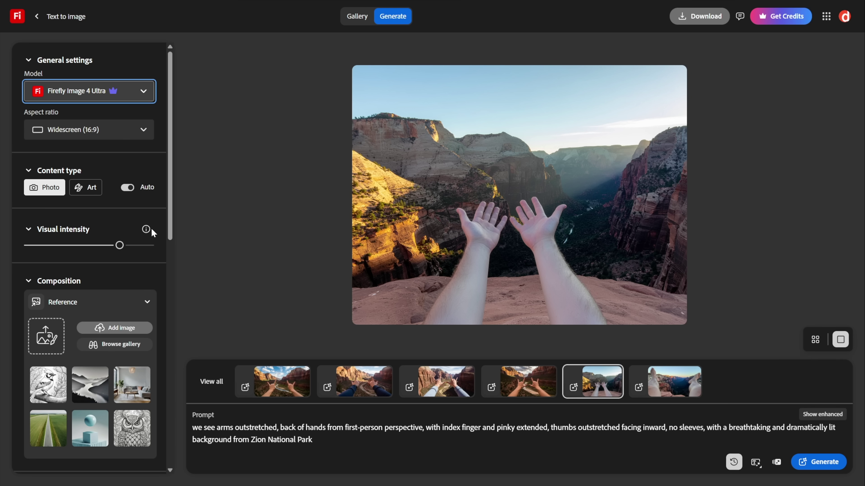
{"action": "mouse_move", "coordinate": [146, 229]}
{"action": "left_click", "coordinate": [96, 100]}
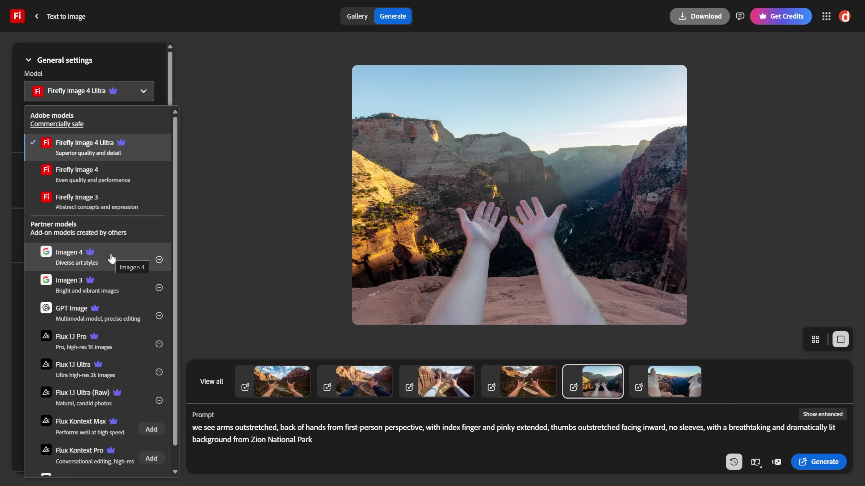
{"action": "left_click", "coordinate": [245, 217]}
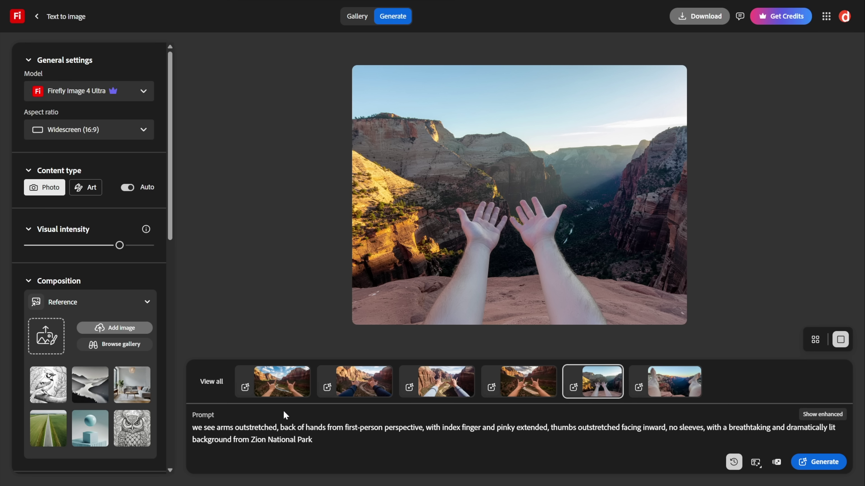
{"action": "left_click_drag", "start_coordinate": [280, 427], "coordinate": [326, 428]}
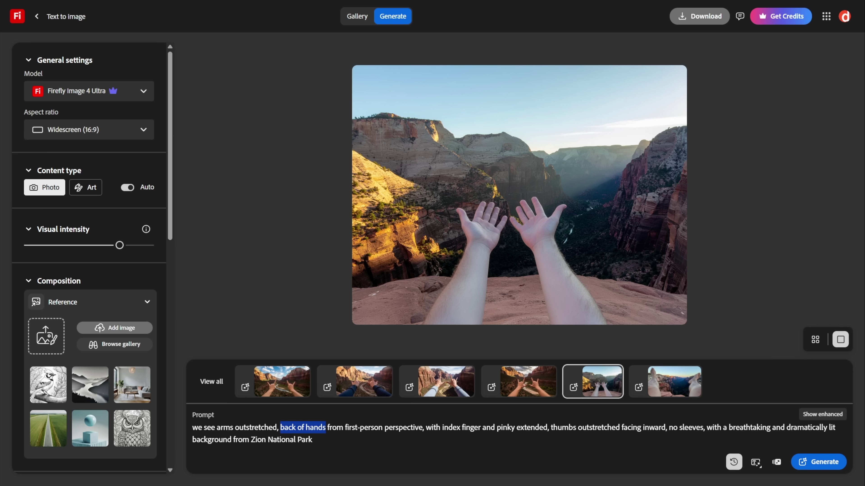
{"action": "left_click_drag", "start_coordinate": [452, 427], "coordinate": [539, 427]}
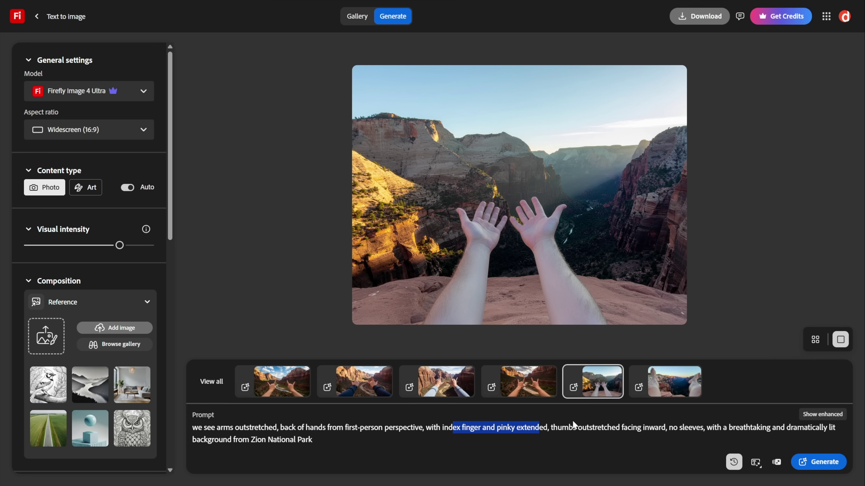
{"action": "left_click_drag", "start_coordinate": [551, 427], "coordinate": [666, 428]}
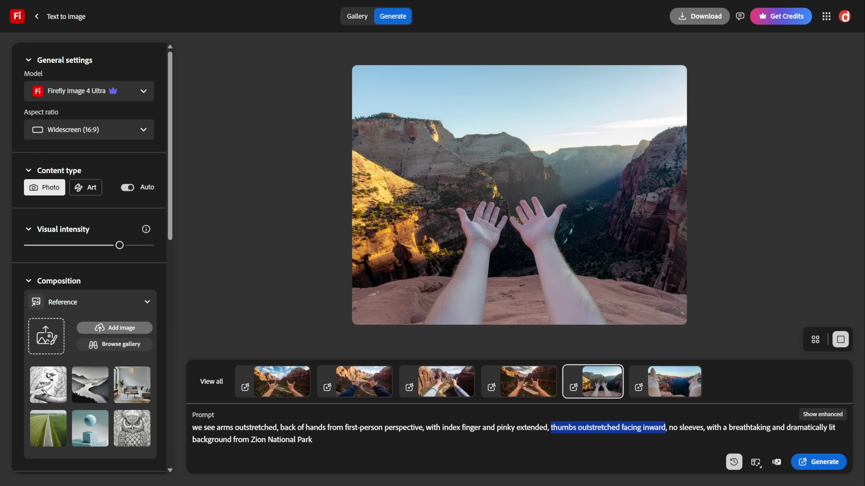
{"action": "left_click", "coordinate": [777, 217]}
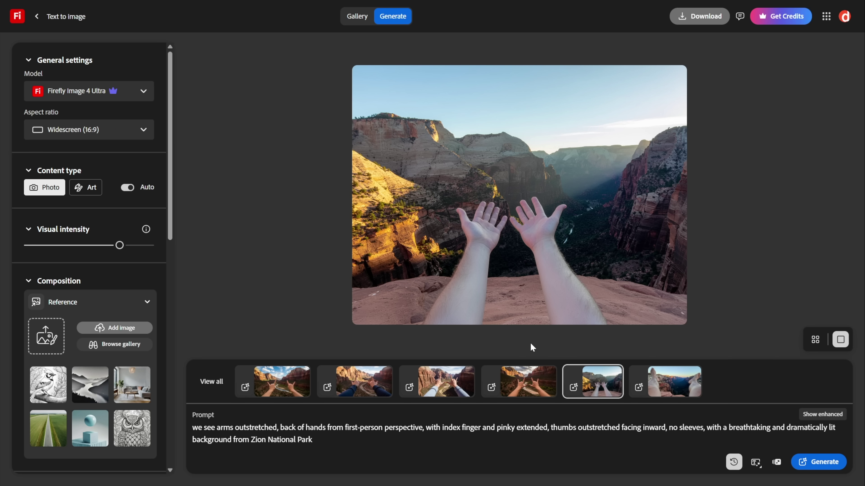
Show the bare feet over sunset Zion canyon result from the history strip
{"action": "left_click", "coordinate": [671, 387]}
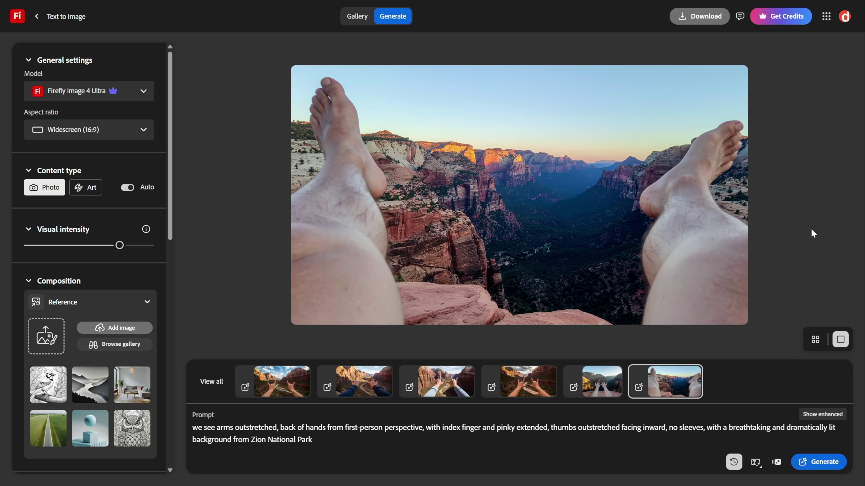
{"action": "mouse_move", "coordinate": [458, 223]}
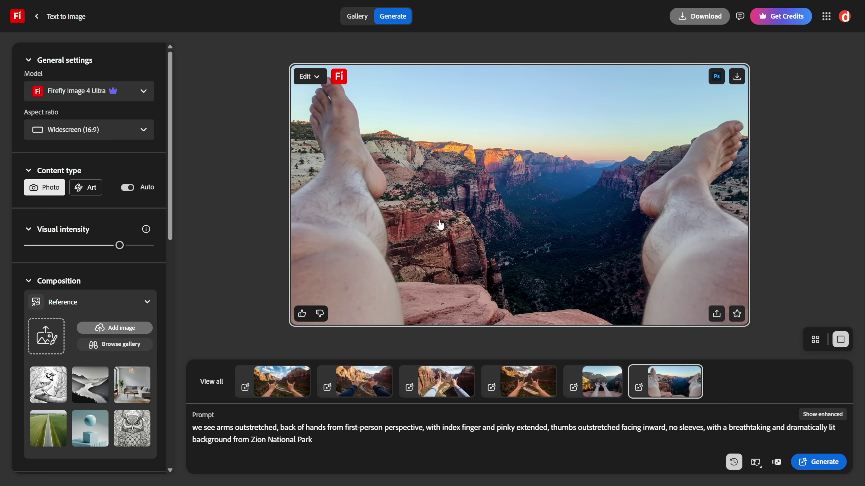
Compare the arms-outstretched results, pick the bare-armed hands-framing one, and return to Photoshop
{"action": "left_click", "coordinate": [288, 378]}
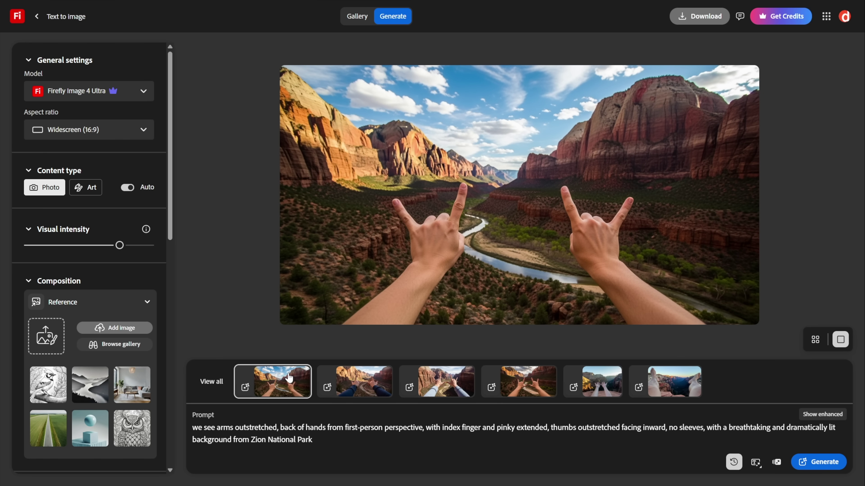
{"action": "left_click", "coordinate": [374, 382]}
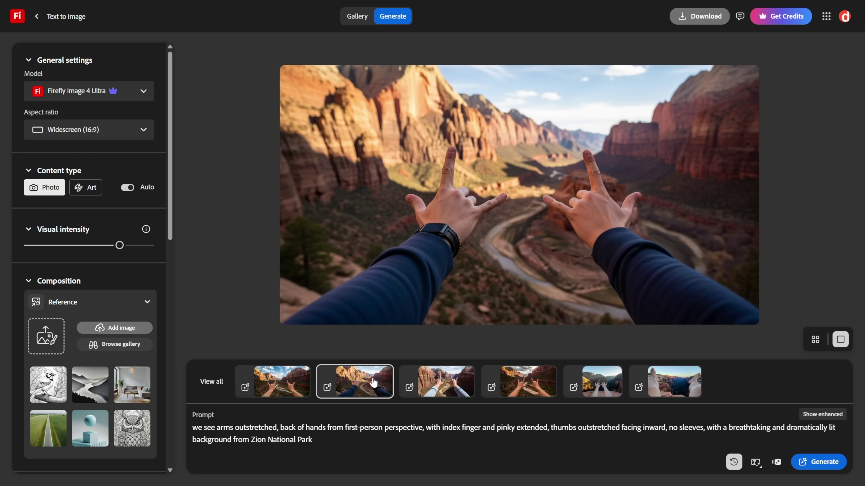
{"action": "left_click", "coordinate": [443, 378]}
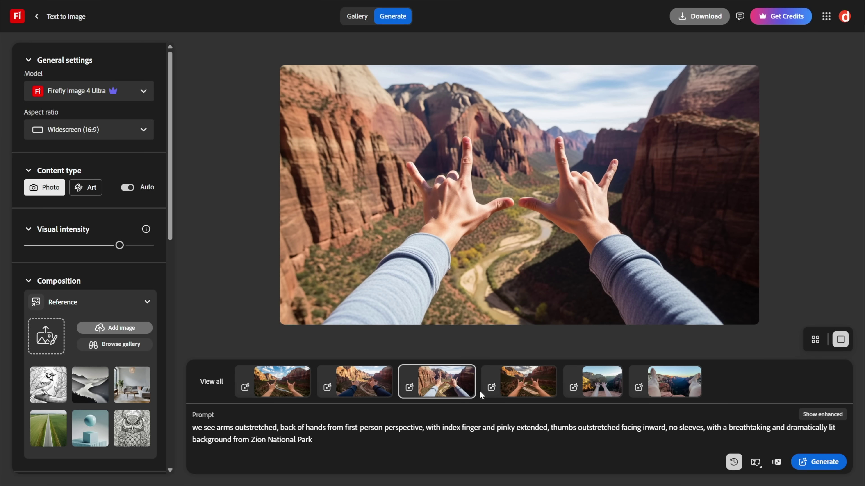
{"action": "left_click", "coordinate": [527, 389]}
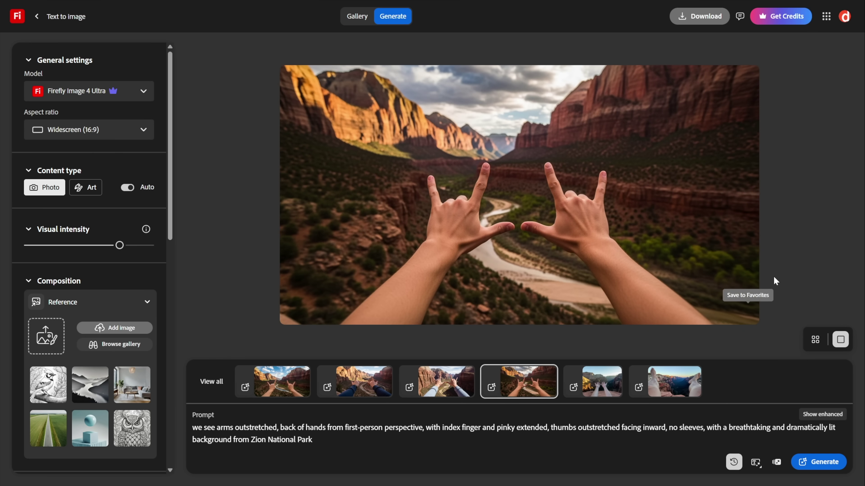
{"action": "key", "text": "alt+Tab"}
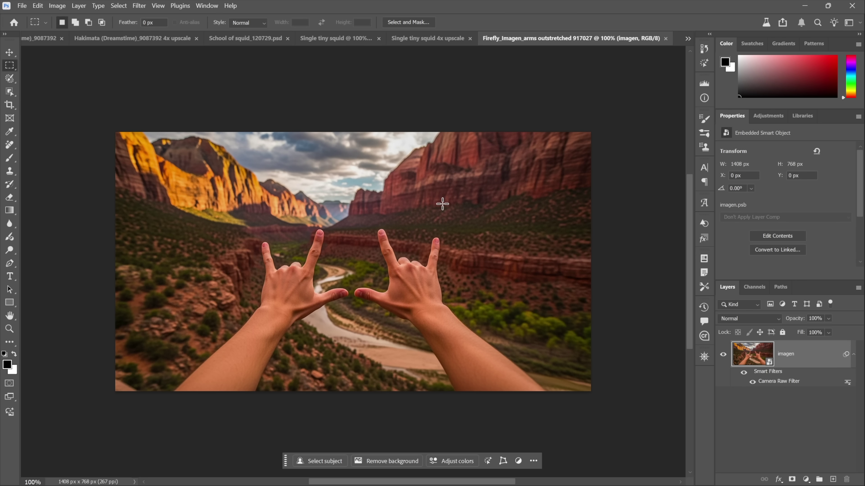
{"action": "left_click", "coordinate": [57, 5]}
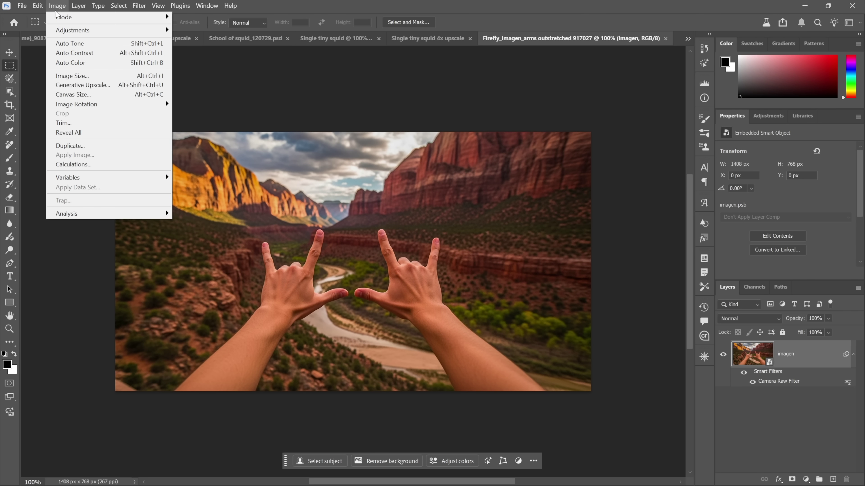
{"action": "left_click", "coordinate": [102, 79]}
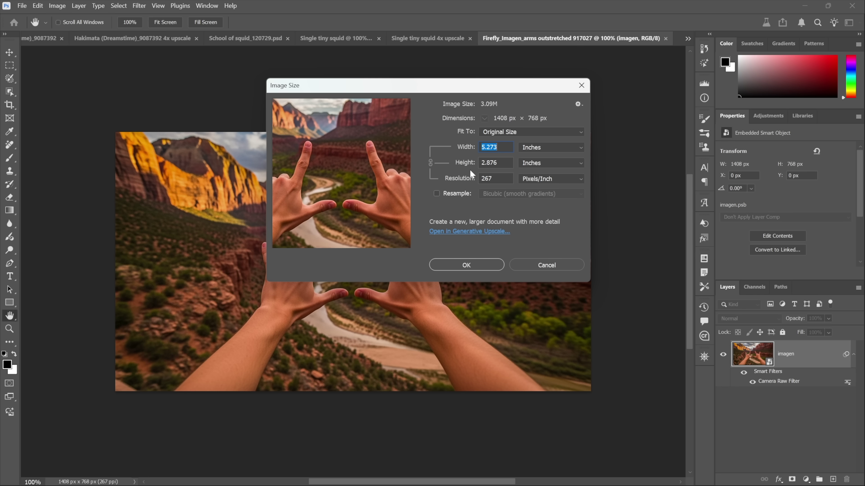
{"action": "left_click", "coordinate": [473, 233]}
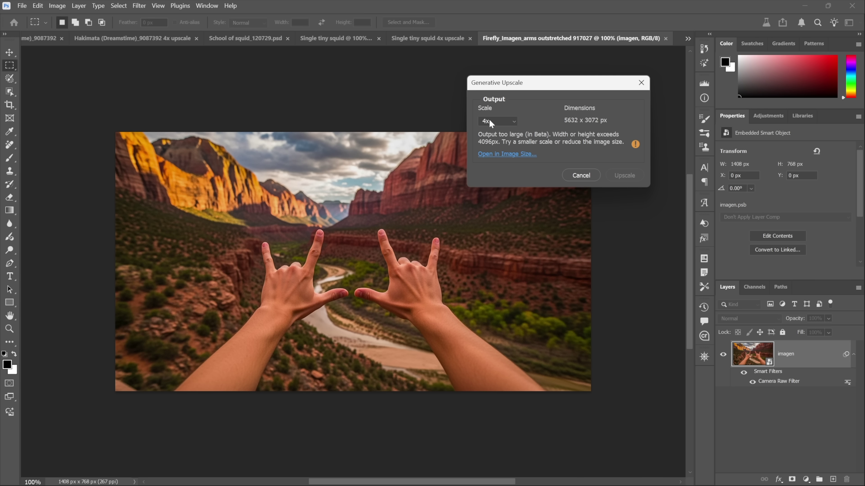
{"action": "left_click", "coordinate": [582, 178]}
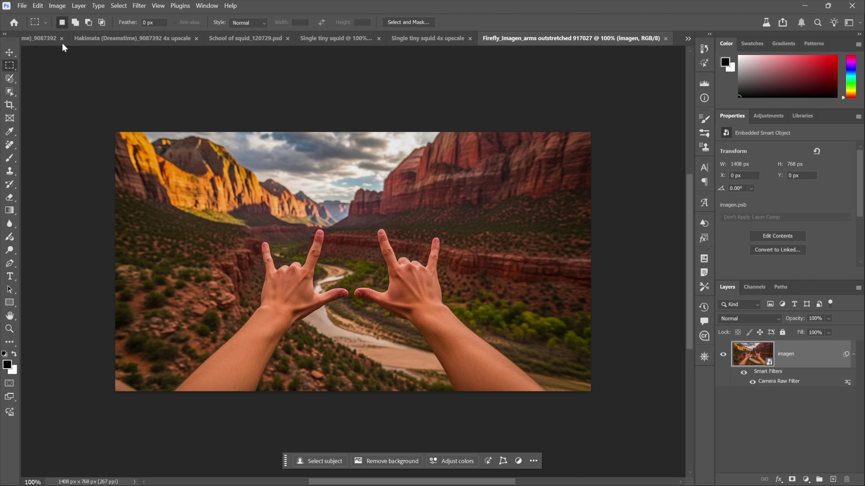
Set canvas width to 4096/4 (1024 px), centre-anchored, and accept clipping to 1024 × 768
{"action": "left_click", "coordinate": [57, 5]}
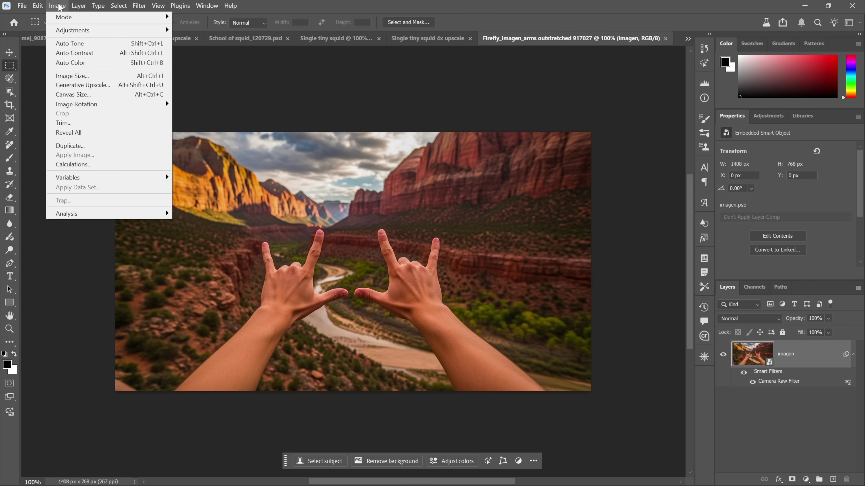
{"action": "left_click", "coordinate": [85, 97]}
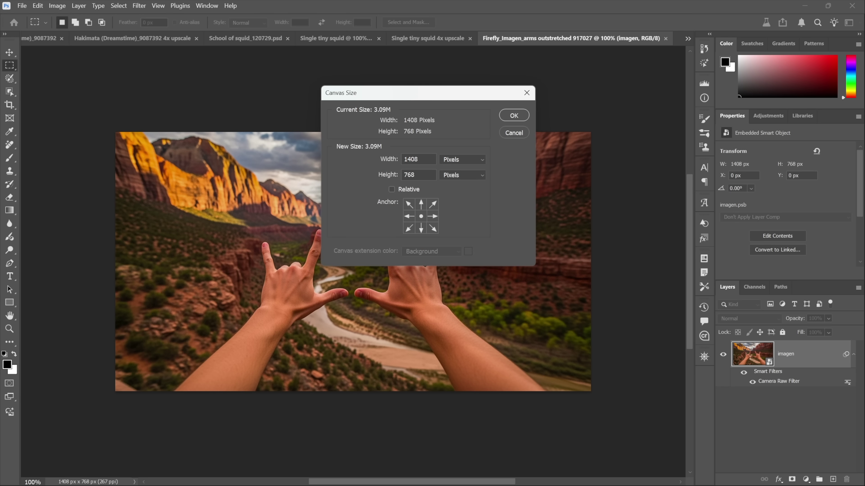
{"action": "type", "text": "4"}
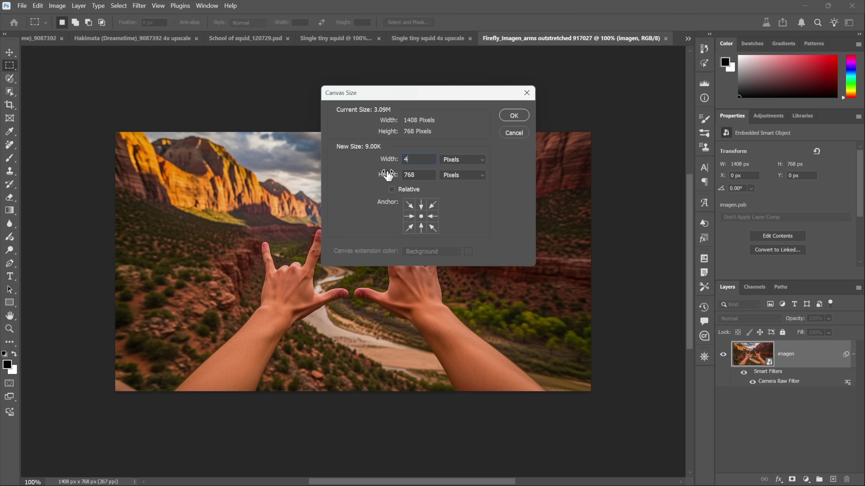
{"action": "type", "text": "096/4"}
{"action": "key", "text": "Tab"}
{"action": "left_click", "coordinate": [512, 116]}
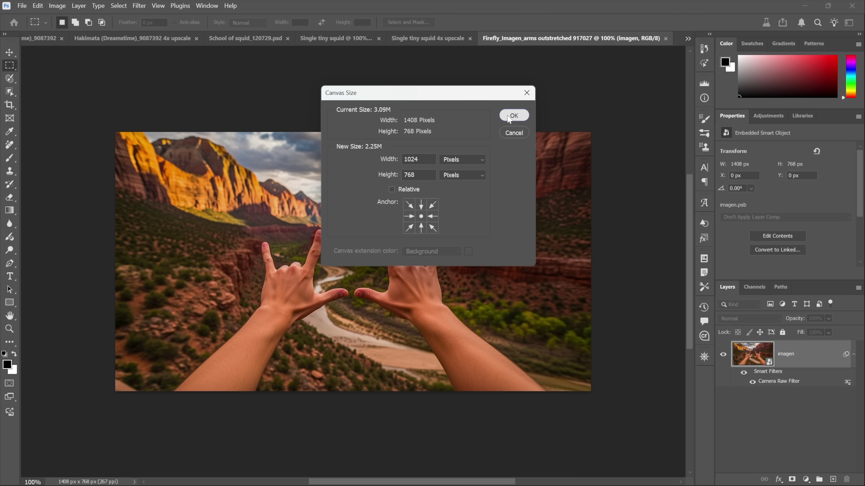
{"action": "left_click", "coordinate": [407, 198]}
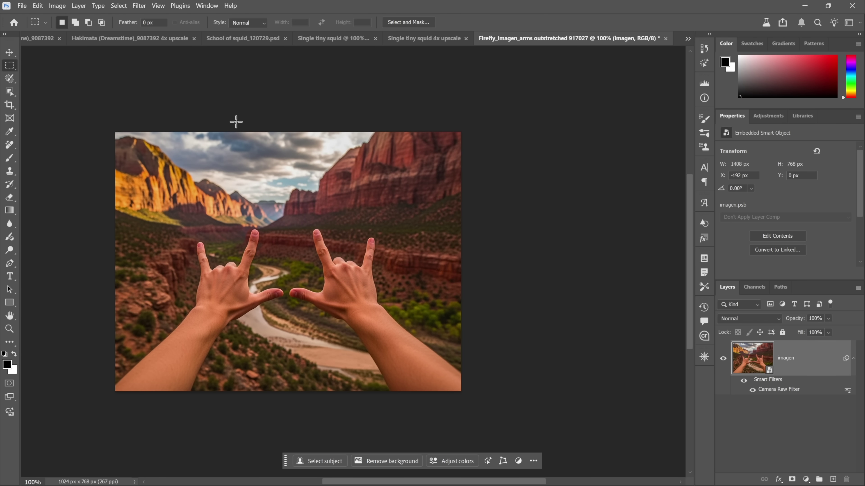
Inspect the crop at 400%, then Generative Upscale it 4x to 4096 × 3072 px
{"action": "key", "text": "ctrl+0"}
{"action": "key", "text": "ctrl+plus"}
{"action": "key", "text": "ctrl+plus"}
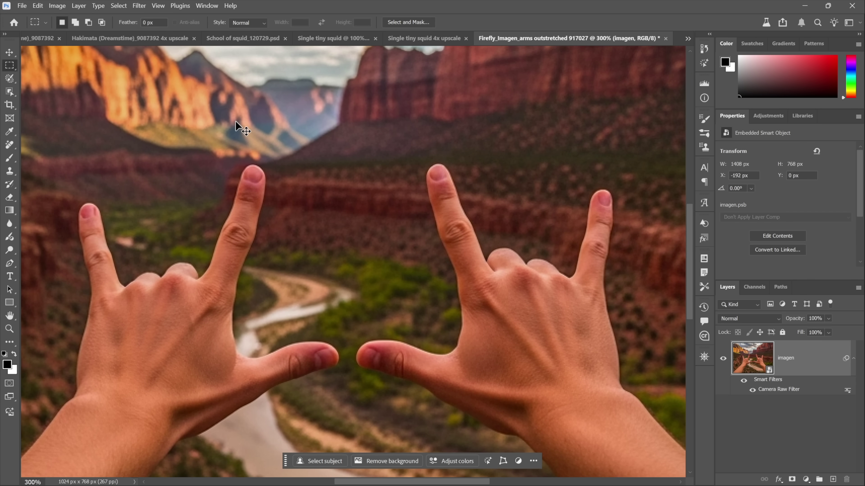
{"action": "key", "text": "ctrl+plus"}
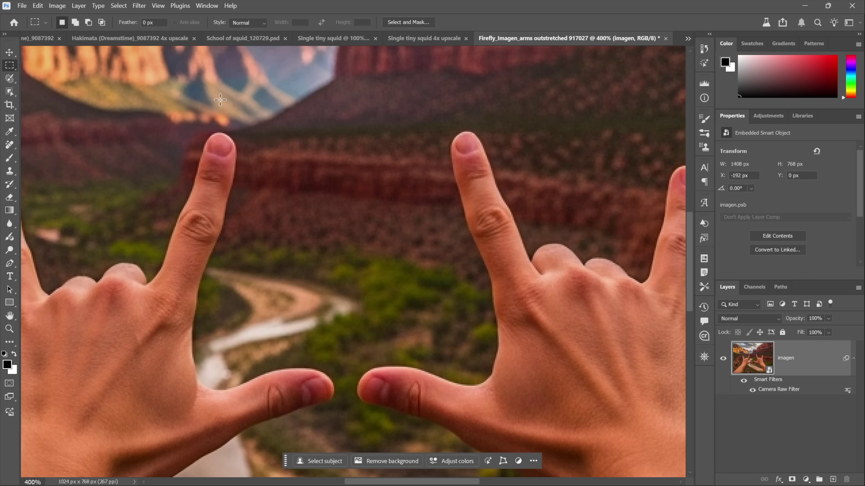
{"action": "left_click", "coordinate": [63, 10]}
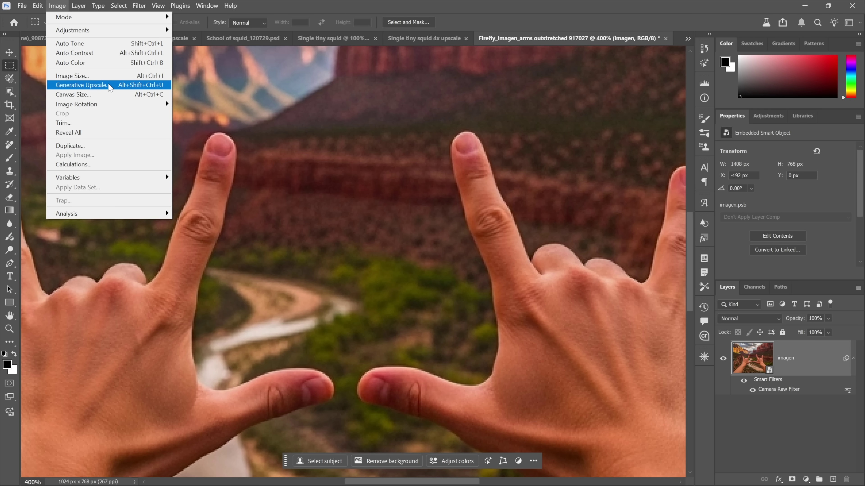
{"action": "left_click", "coordinate": [97, 85]}
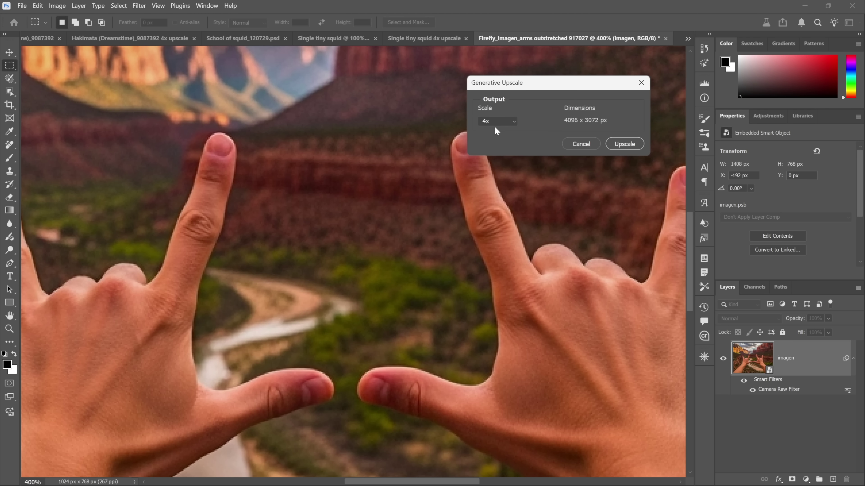
{"action": "left_click", "coordinate": [624, 144]}
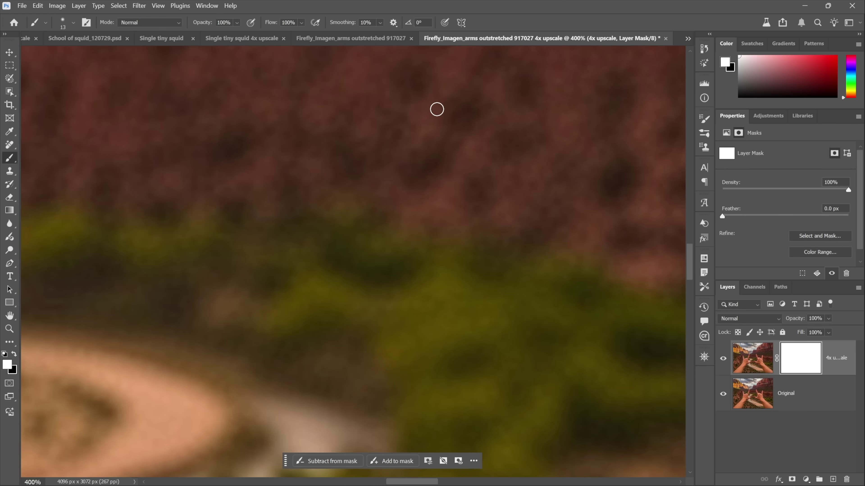
View the upscale at 100% and delete the layer mask from the 4x upscale layer
{"action": "key", "text": "ctrl+0"}
{"action": "key", "text": "ctrl+plus"}
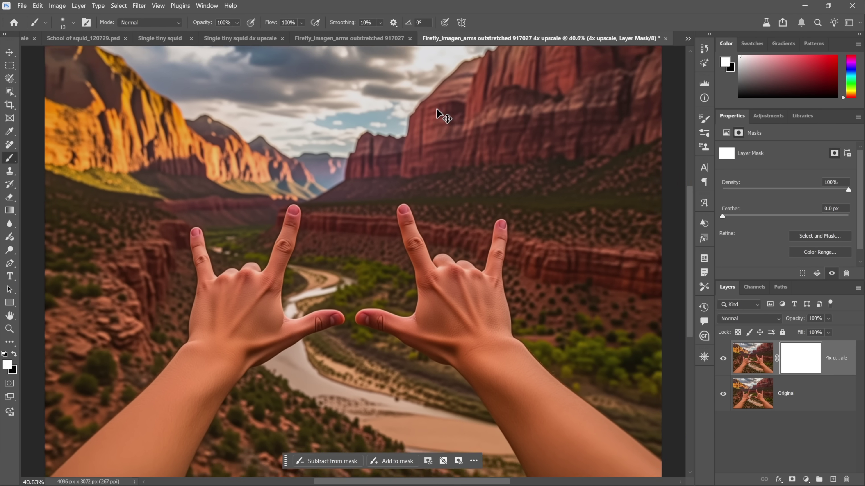
{"action": "key", "text": "ctrl+plus"}
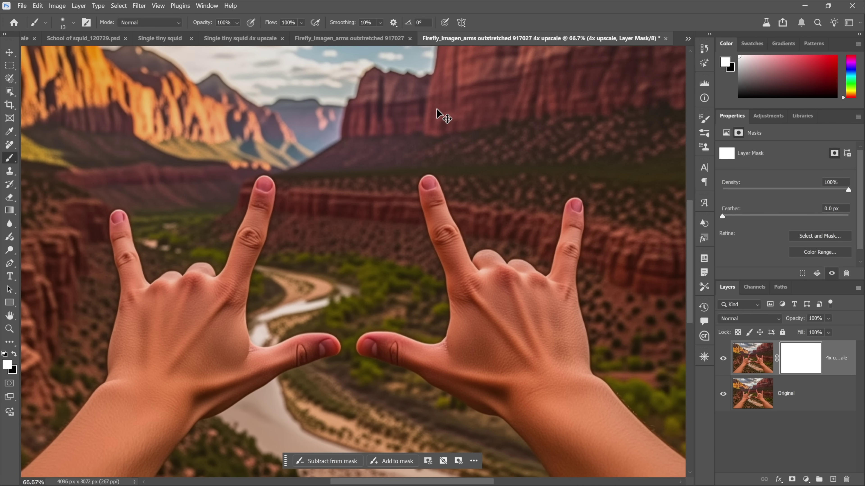
{"action": "key", "text": "ctrl+plus"}
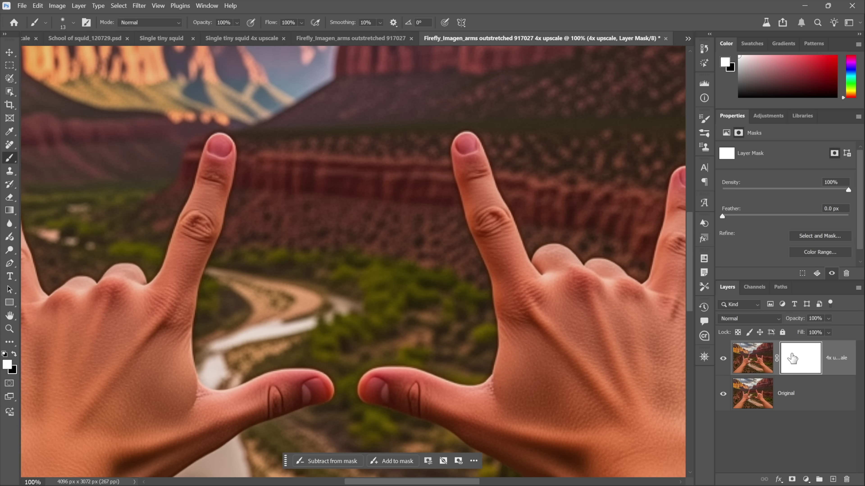
{"action": "right_click", "coordinate": [791, 354]}
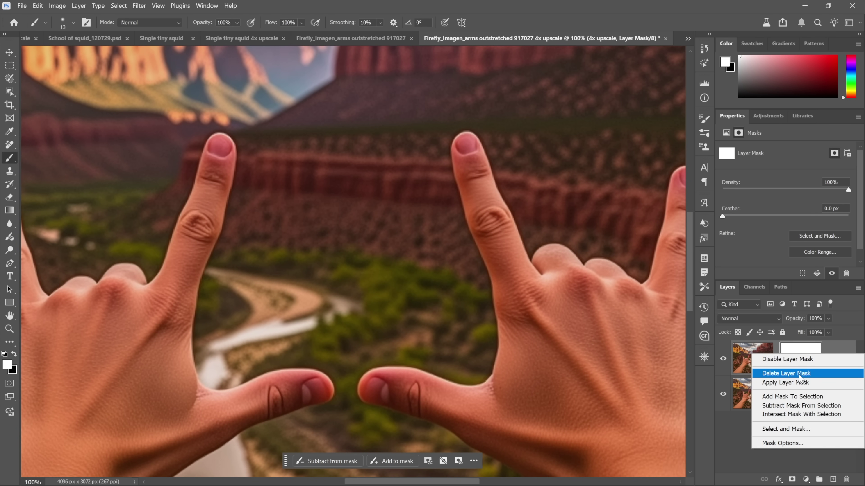
{"action": "left_click", "coordinate": [799, 374]}
{"action": "key", "text": "m"}
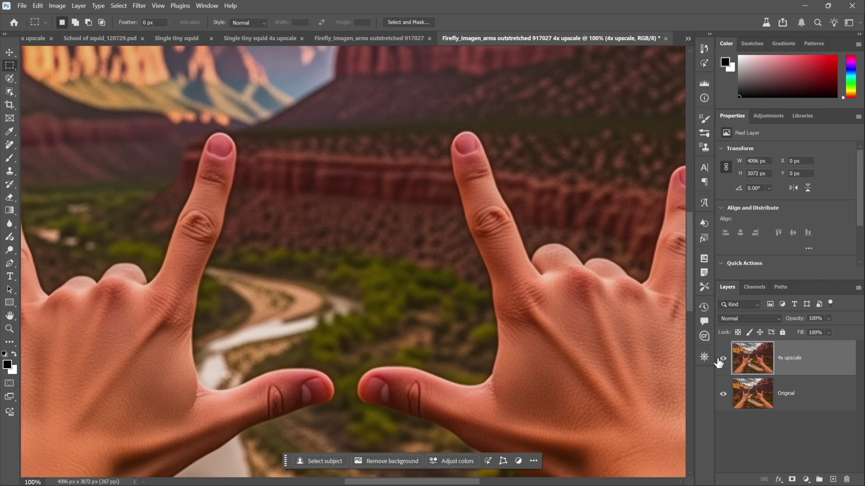
{"action": "left_click", "coordinate": [724, 360]}
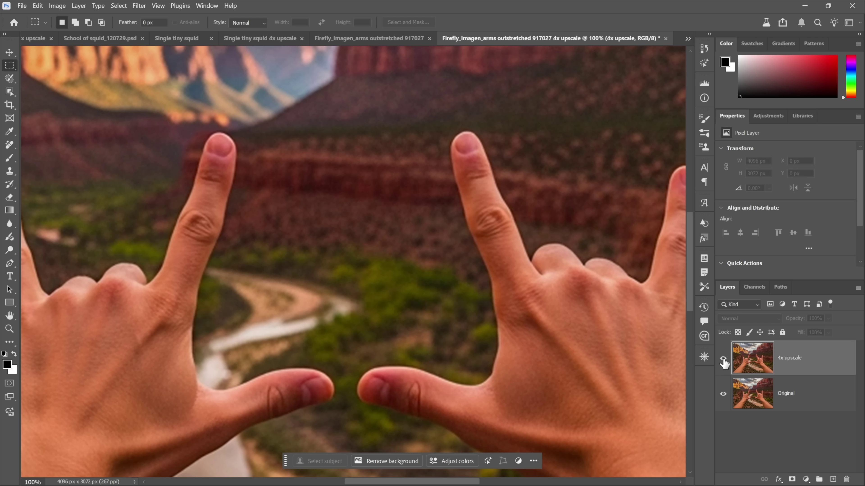
{"action": "left_click", "coordinate": [723, 361]}
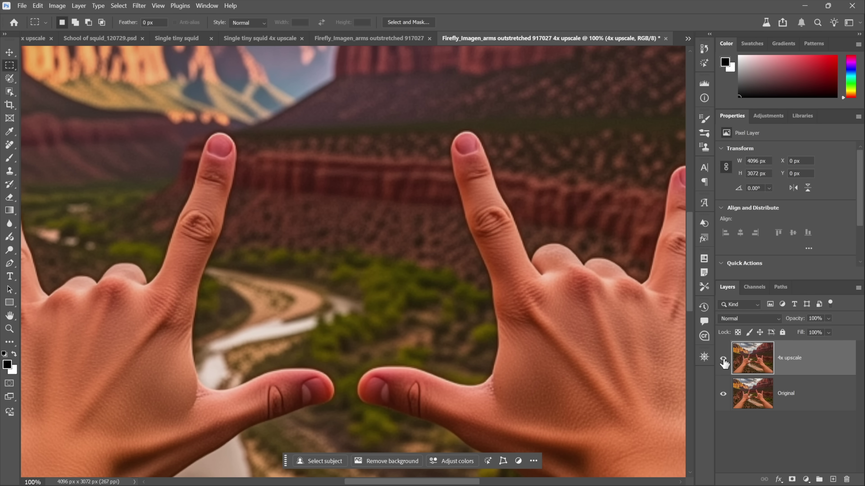